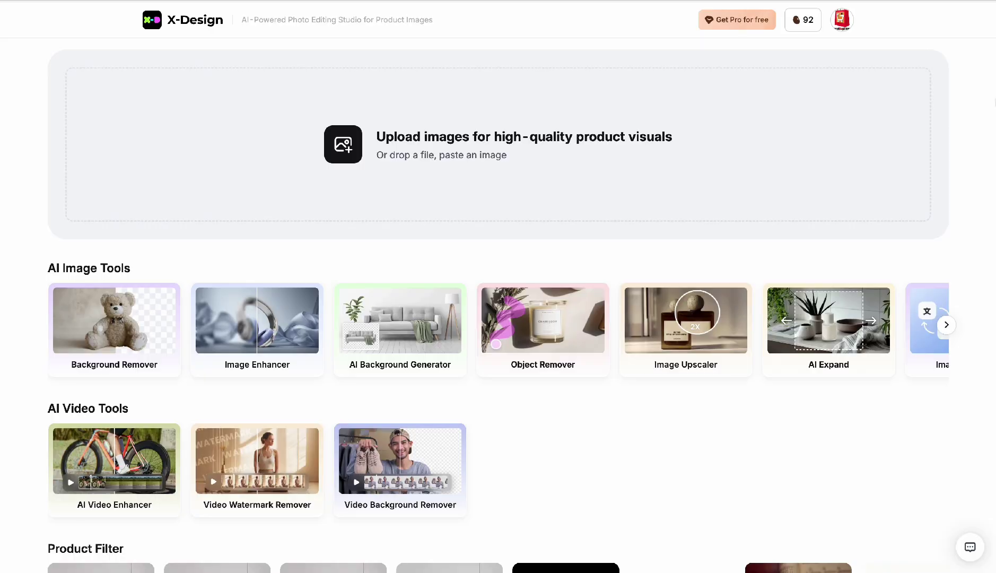
- Scroll to the AI Image Tools carousel and open AI Model - Flatlay
{"action": "scroll", "coordinate": [498, 287], "scroll_direction": "down", "scroll_amount": 2}
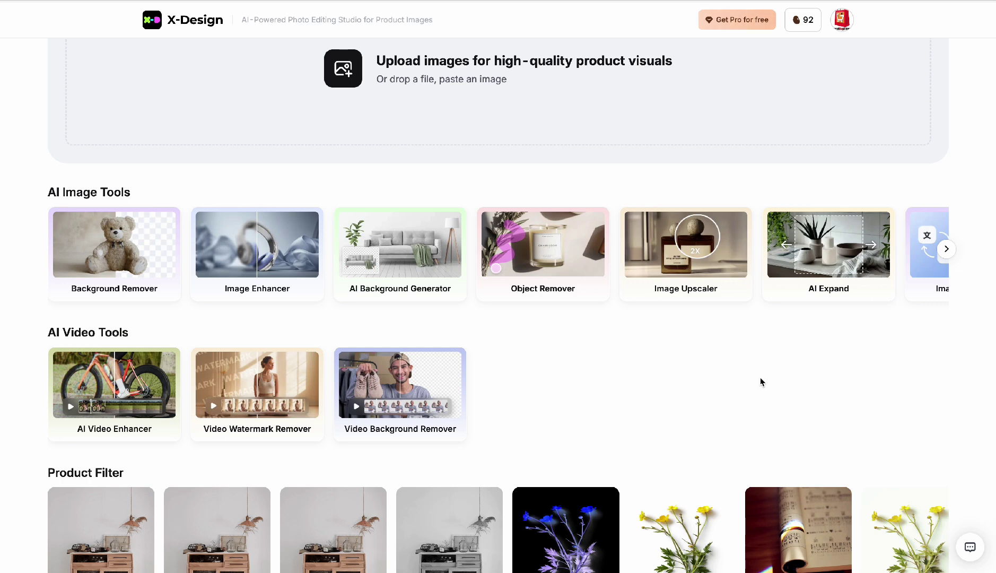
{"action": "scroll", "coordinate": [755, 260], "scroll_direction": "right", "scroll_amount": 5}
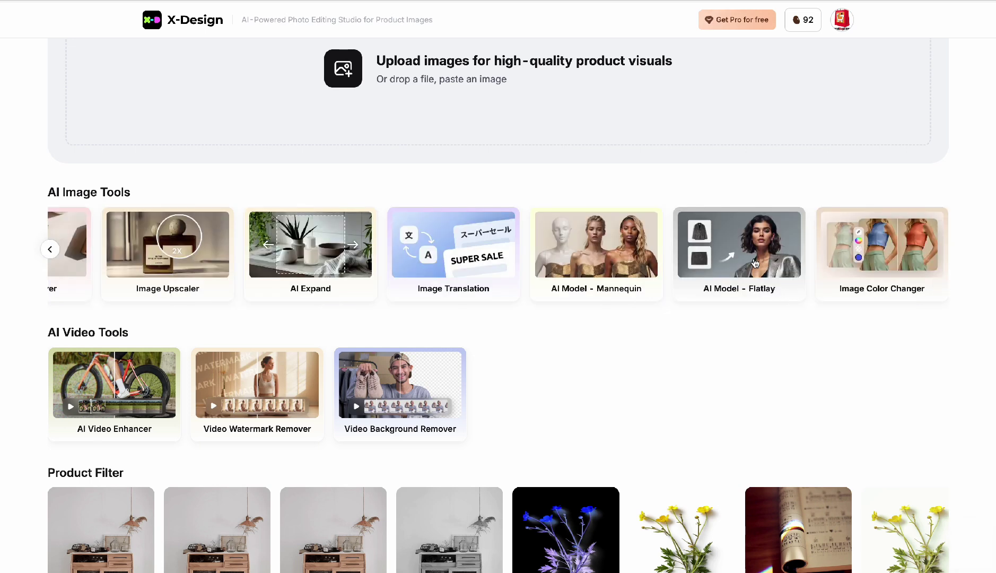
{"action": "left_click", "coordinate": [755, 262]}
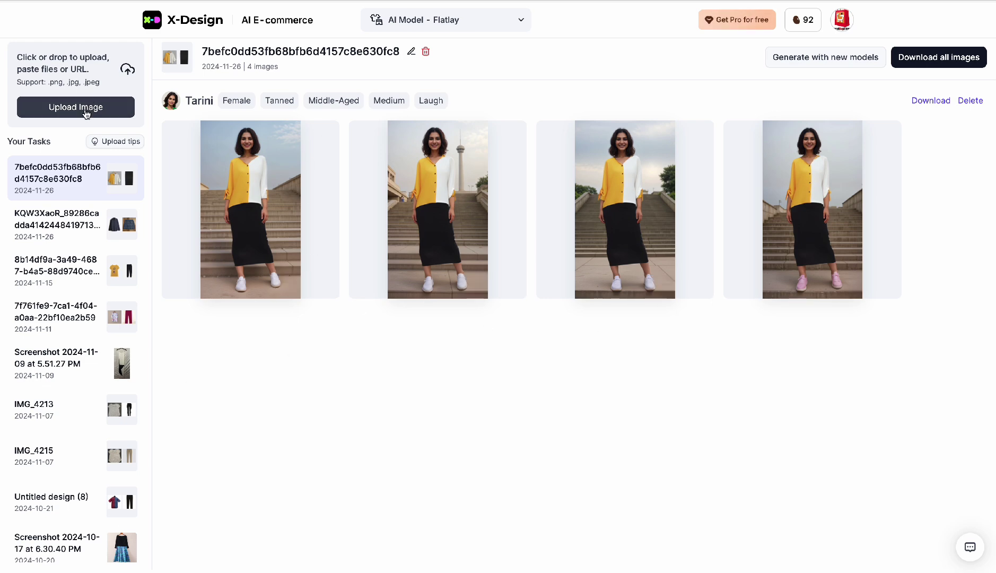
- Upload the blue cat hoodie JPEG from BISI pics and confirm it as a top garment
{"action": "left_click", "coordinate": [86, 112]}
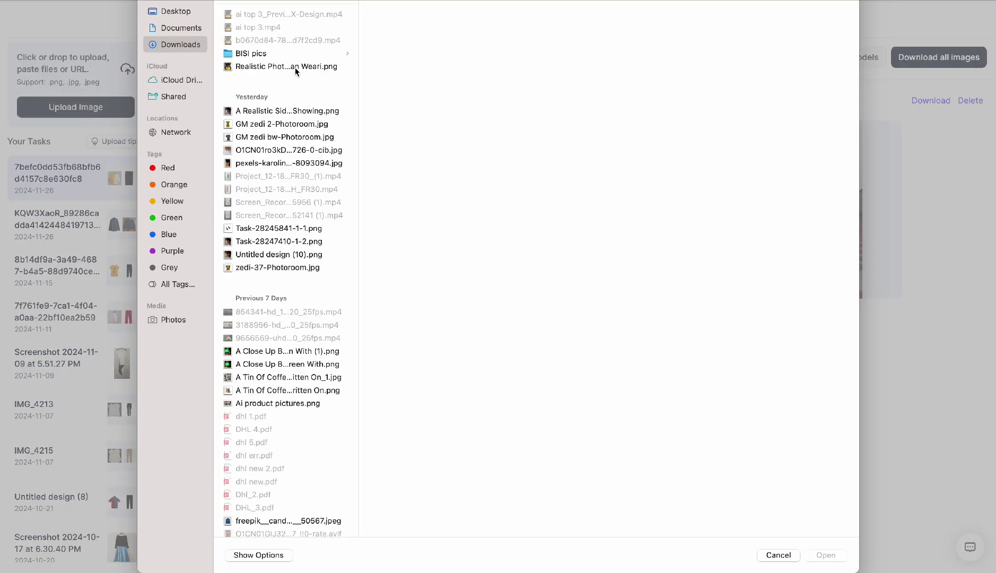
{"action": "left_click", "coordinate": [254, 54]}
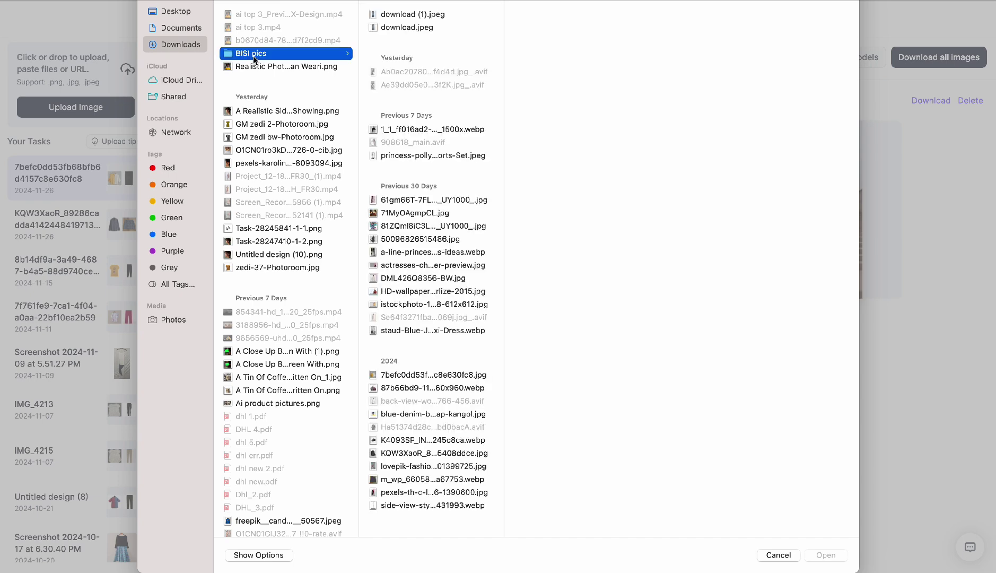
{"action": "scroll", "coordinate": [286, 318], "scroll_direction": "down", "scroll_amount": 5}
{"action": "left_click", "coordinate": [285, 340]}
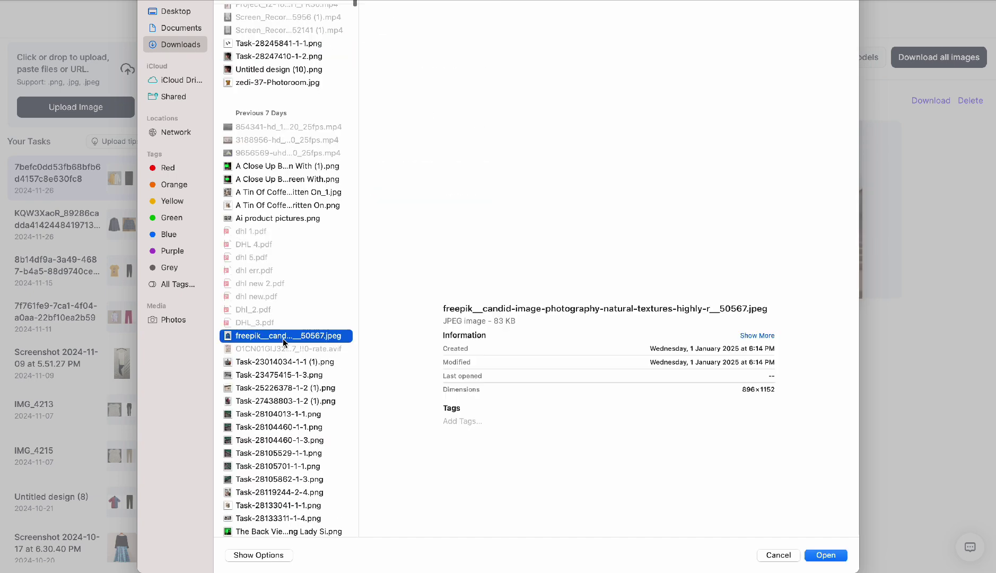
{"action": "left_click", "coordinate": [826, 555]}
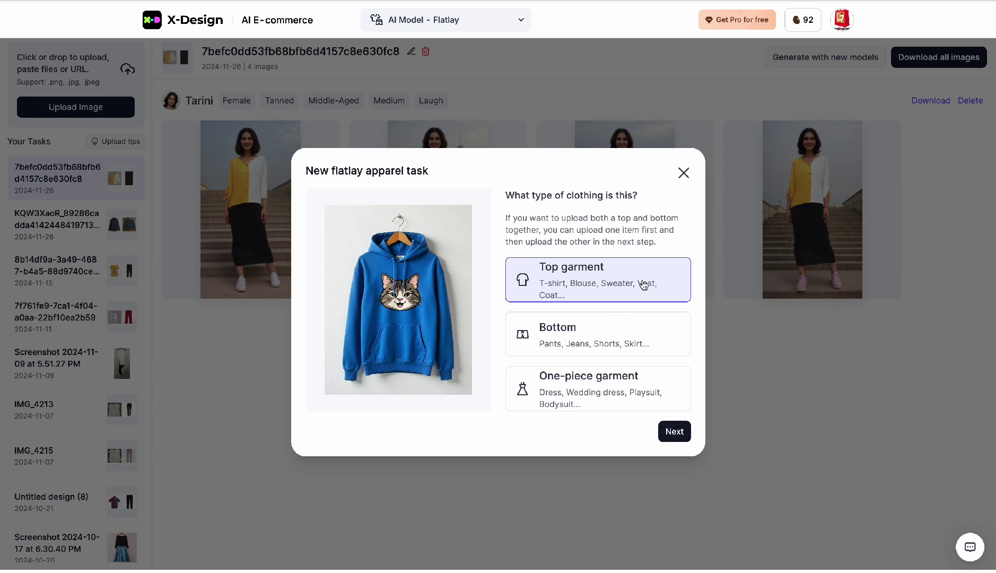
{"action": "left_click", "coordinate": [671, 432]}
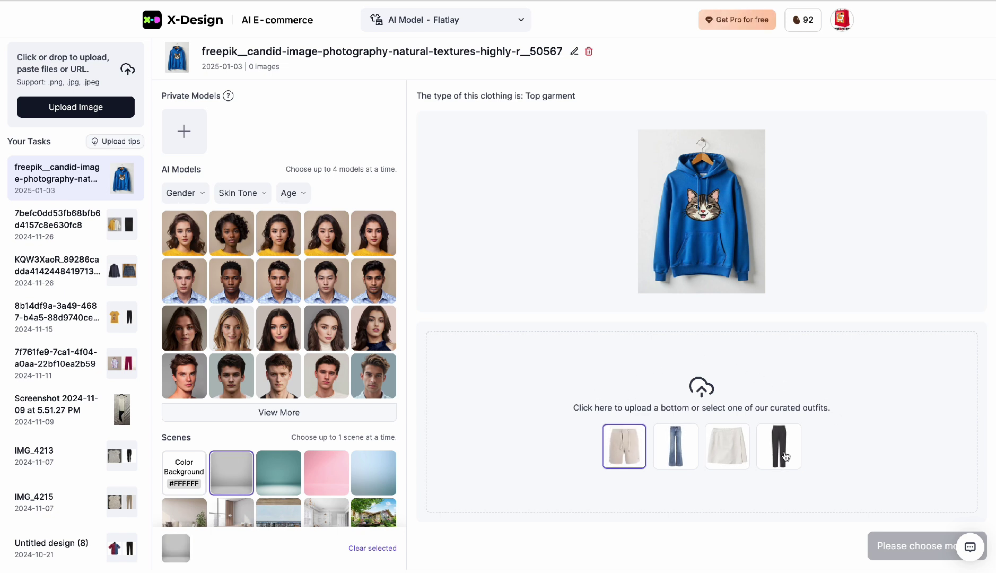
- Upload the jeans photo download (1).jpeg from BISI pics as the bottom garment
{"action": "left_click", "coordinate": [702, 390]}
{"action": "left_click", "coordinate": [268, 54]}
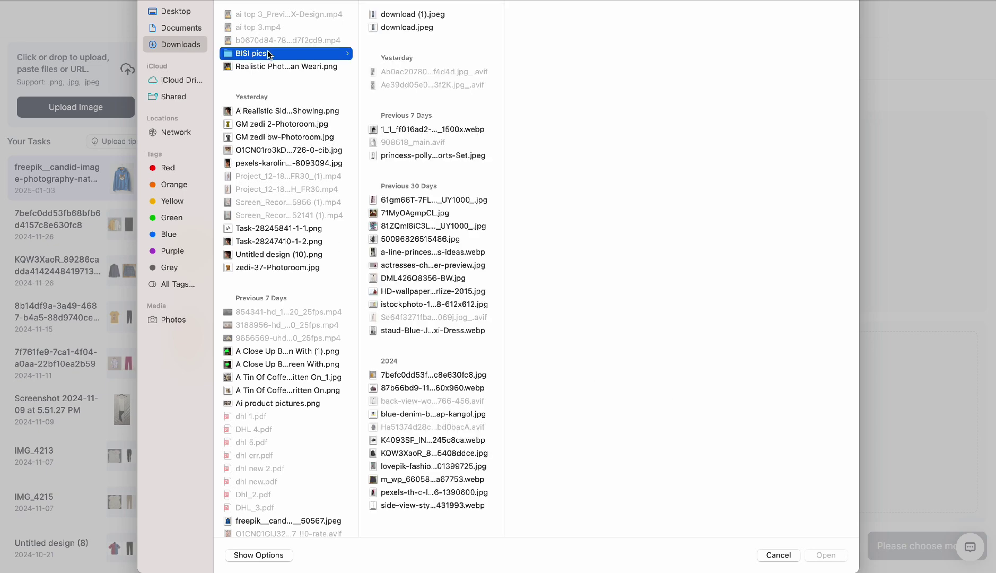
{"action": "left_click", "coordinate": [388, 15]}
{"action": "left_click", "coordinate": [831, 555]}
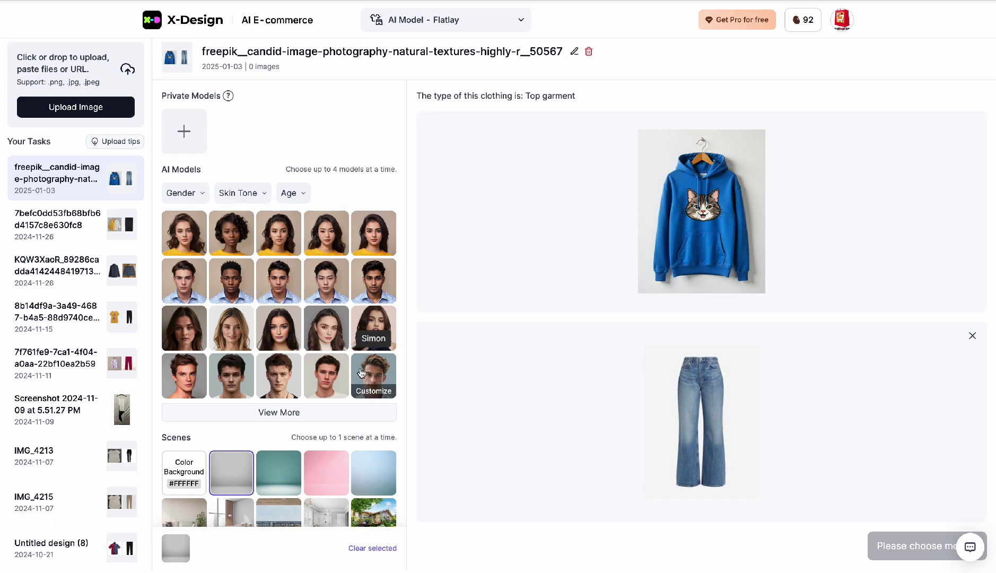
- Expand the AI Models list with View More, browse the grid, and open José's Customize dialog
{"action": "scroll", "coordinate": [366, 379], "scroll_direction": "down", "scroll_amount": 1}
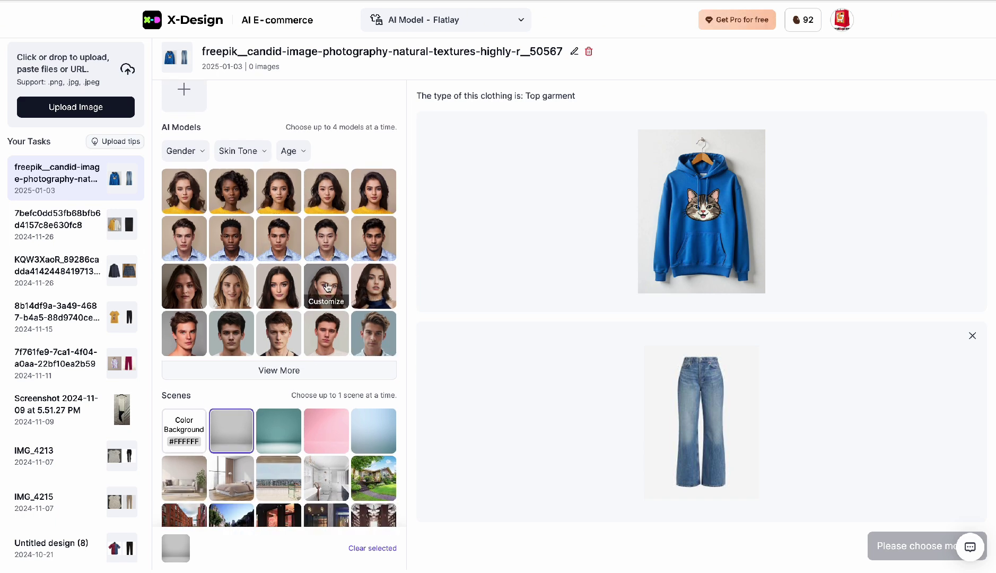
{"action": "left_click", "coordinate": [277, 371]}
{"action": "scroll", "coordinate": [325, 408], "scroll_direction": "down", "scroll_amount": 6}
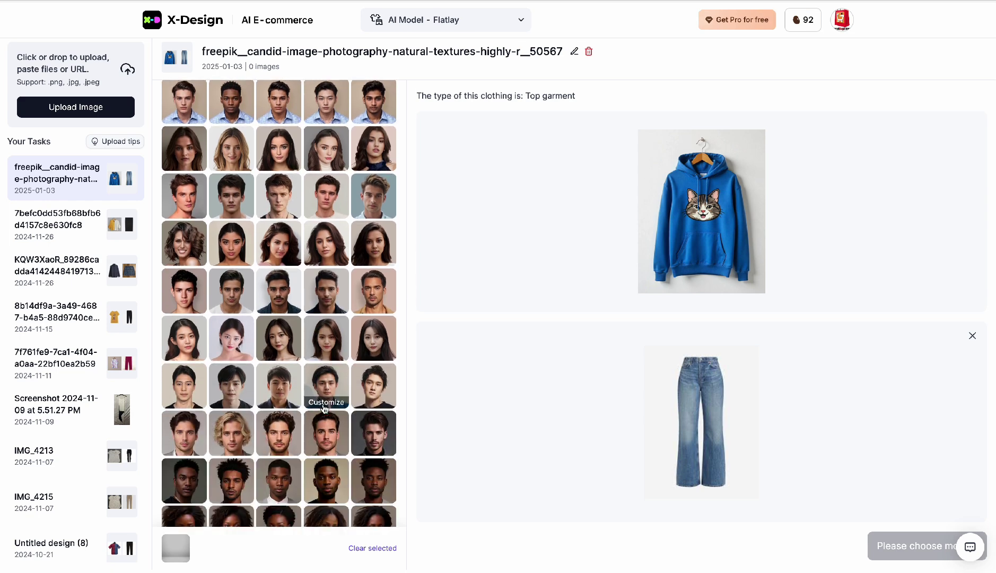
{"action": "scroll", "coordinate": [324, 409], "scroll_direction": "down", "scroll_amount": 5}
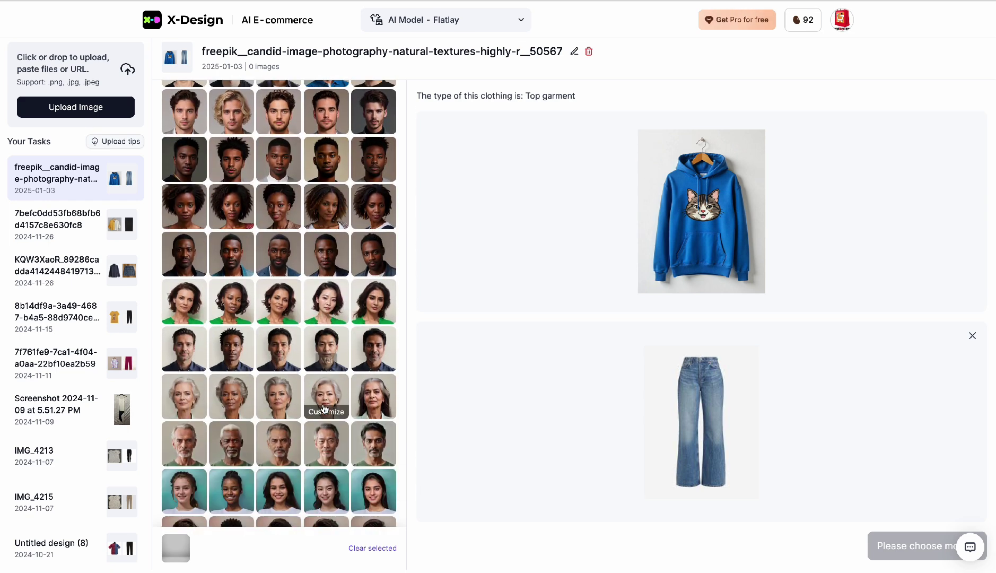
{"action": "scroll", "coordinate": [324, 409], "scroll_direction": "down", "scroll_amount": 6}
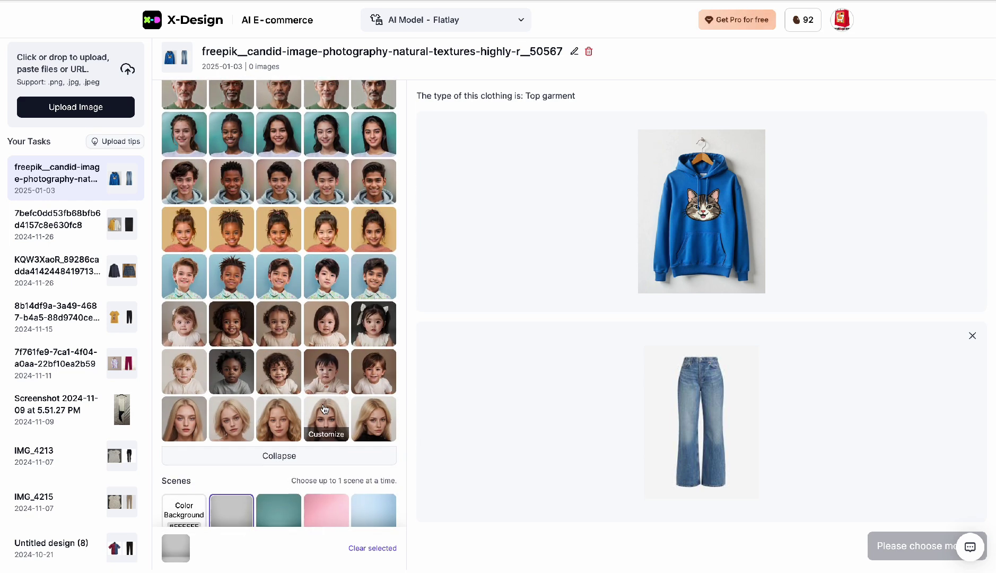
{"action": "scroll", "coordinate": [324, 404], "scroll_direction": "up", "scroll_amount": 10}
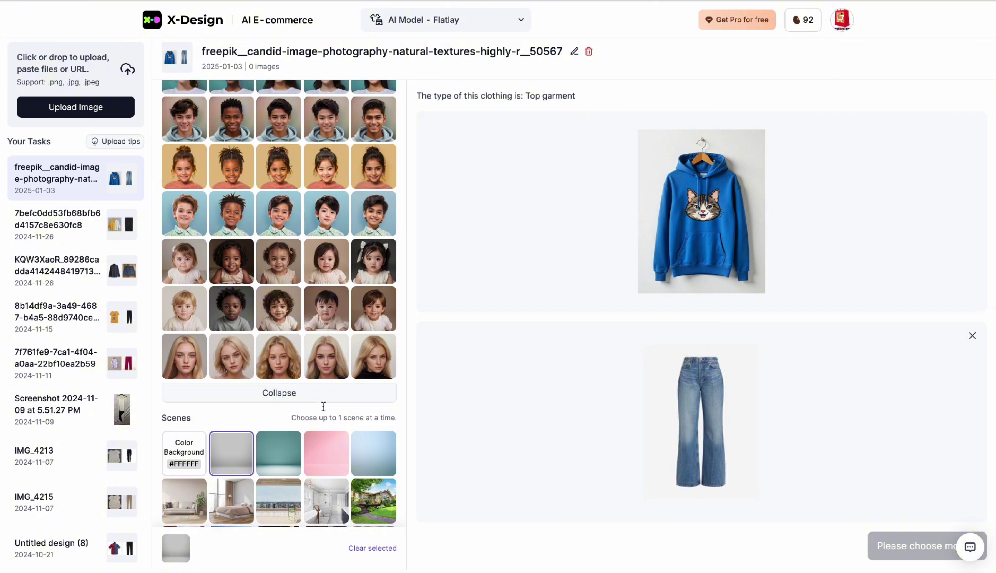
{"action": "scroll", "coordinate": [323, 405], "scroll_direction": "up", "scroll_amount": 3}
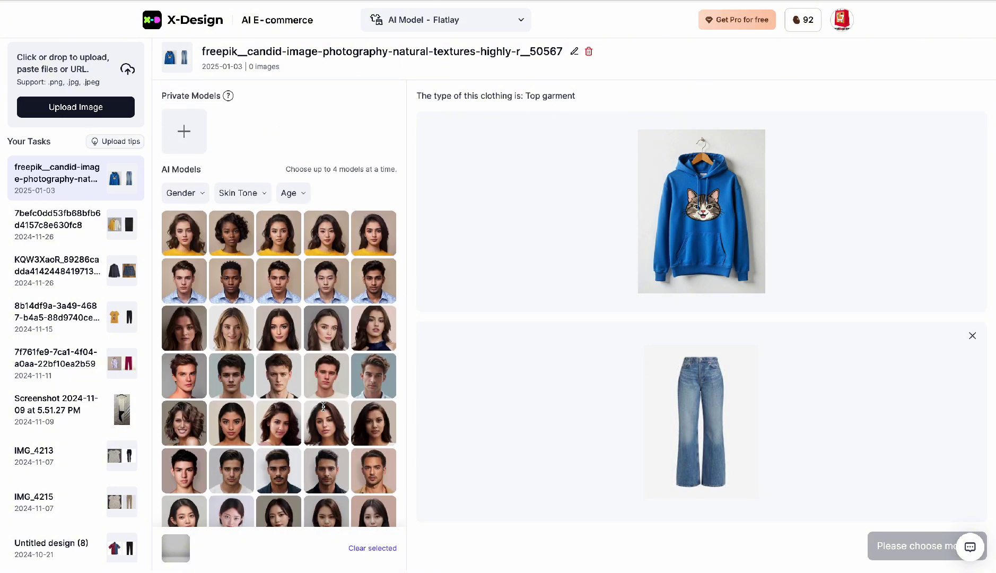
{"action": "scroll", "coordinate": [323, 406], "scroll_direction": "down", "scroll_amount": 2}
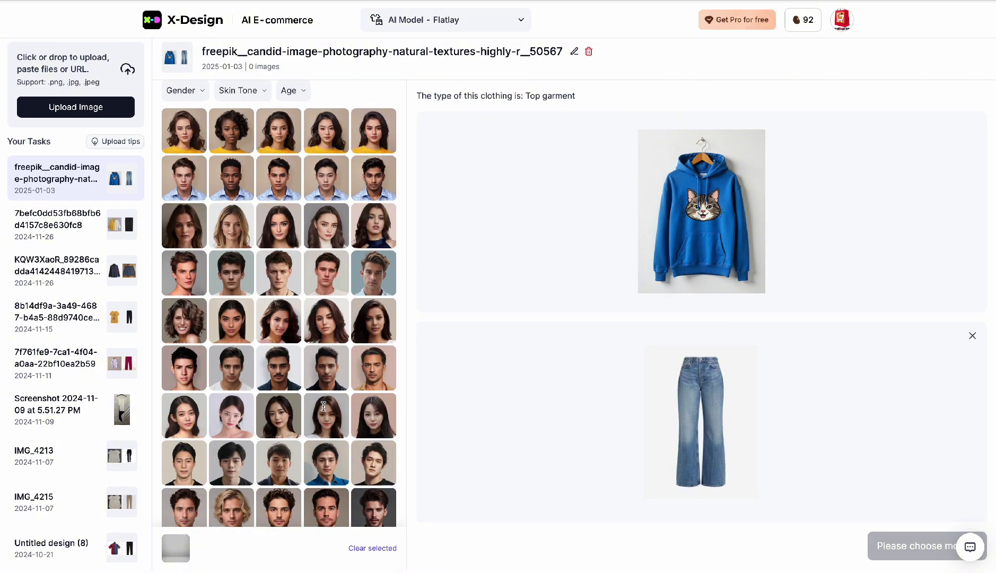
{"action": "scroll", "coordinate": [323, 406], "scroll_direction": "down", "scroll_amount": 1}
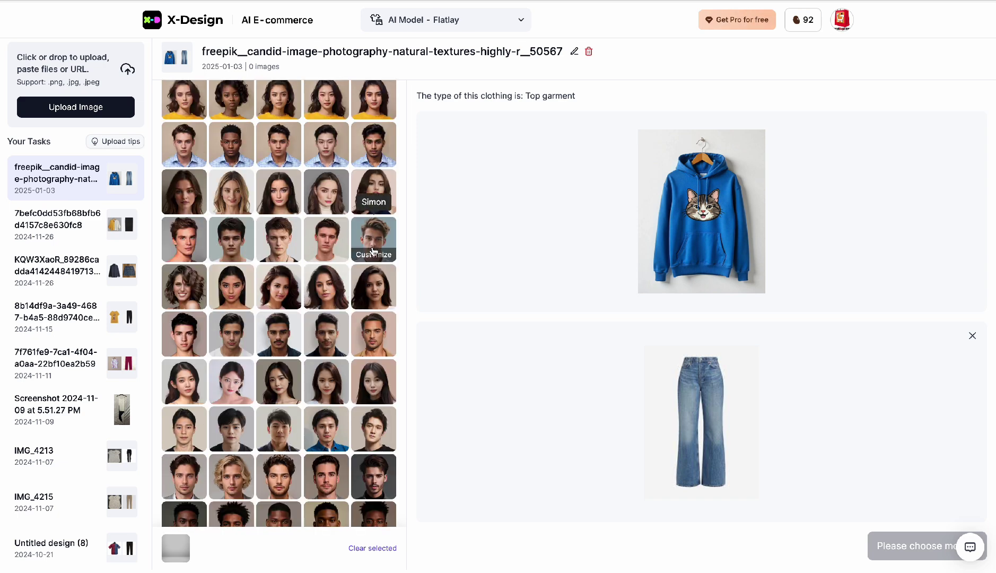
{"action": "left_click", "coordinate": [240, 350]}
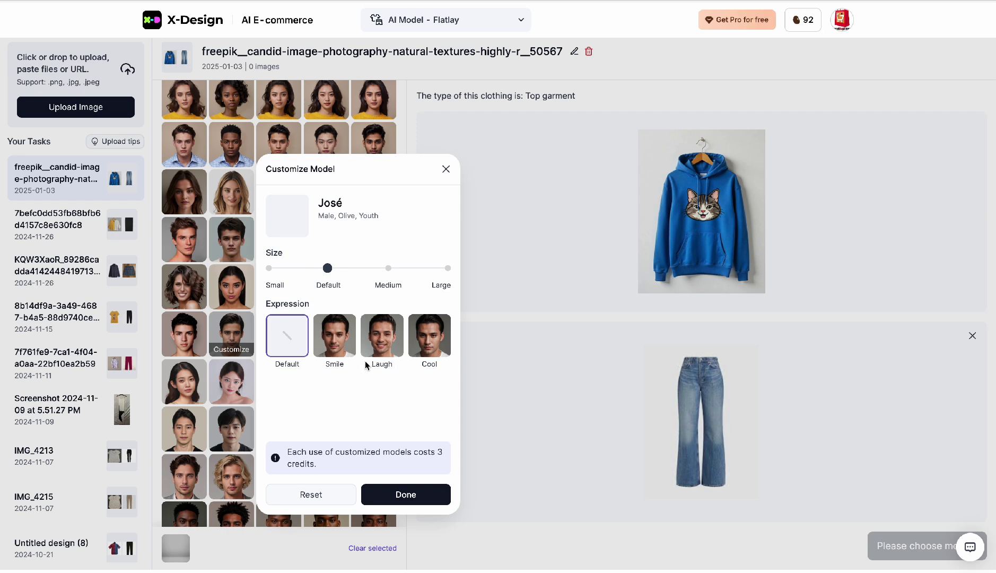
- Give José the Laugh expression at Default size and apply him as the selected model
{"action": "left_click", "coordinate": [385, 340]}
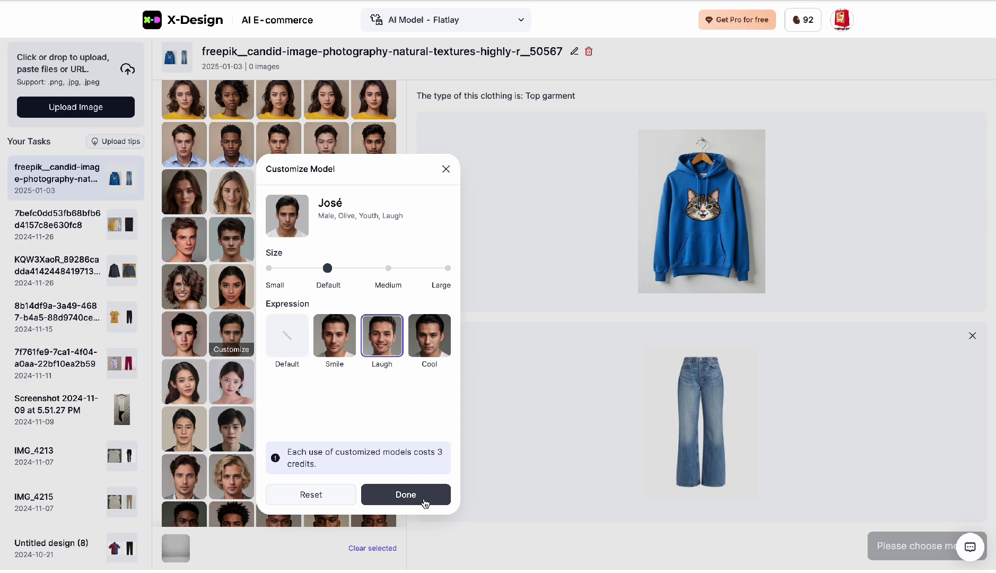
{"action": "left_click", "coordinate": [406, 495]}
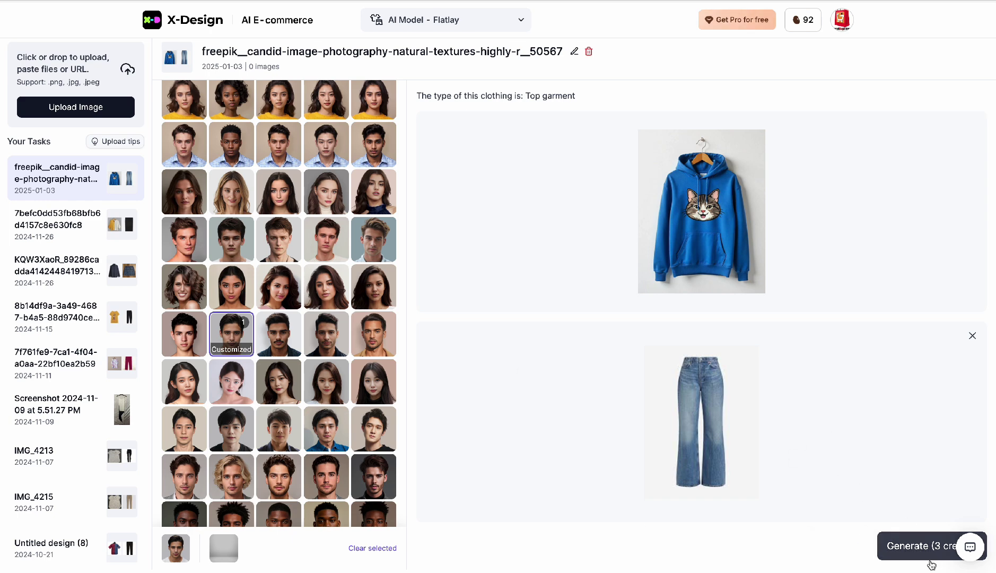
- Select Silvana as the second model beside José, bringing the cost to 5 credits
{"action": "mouse_move", "coordinate": [946, 552]}
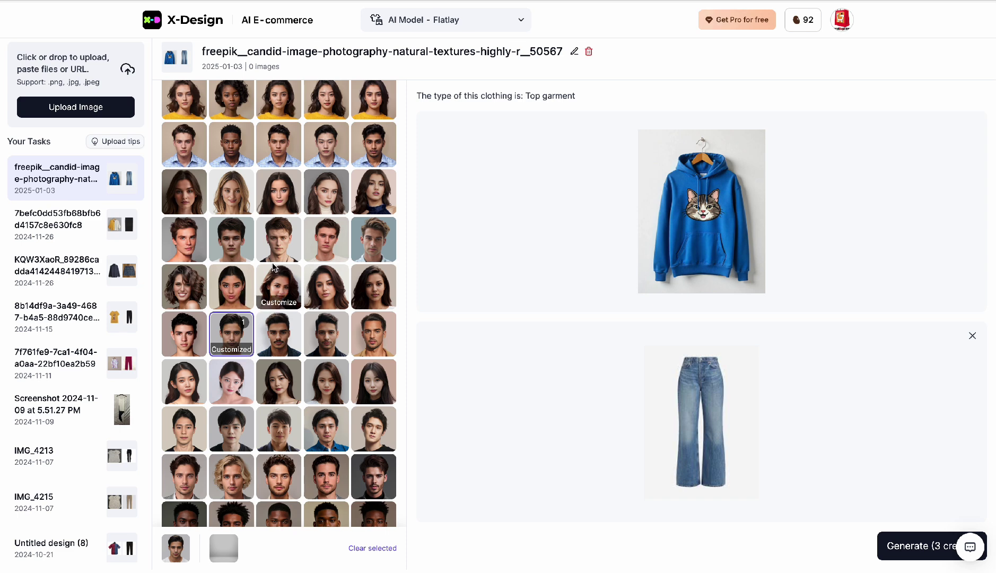
{"action": "left_click", "coordinate": [287, 285]}
{"action": "left_click", "coordinate": [287, 284]}
{"action": "scroll", "coordinate": [366, 420], "scroll_direction": "down", "scroll_amount": 5}
{"action": "scroll", "coordinate": [327, 211], "scroll_direction": "up", "scroll_amount": 3}
{"action": "left_click", "coordinate": [327, 211]}
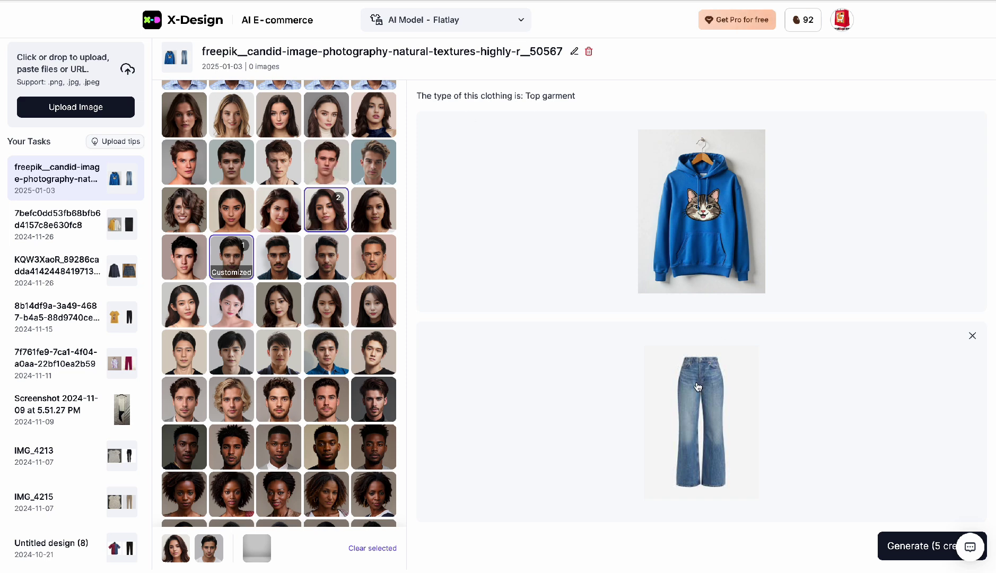
{"action": "mouse_move", "coordinate": [939, 550]}
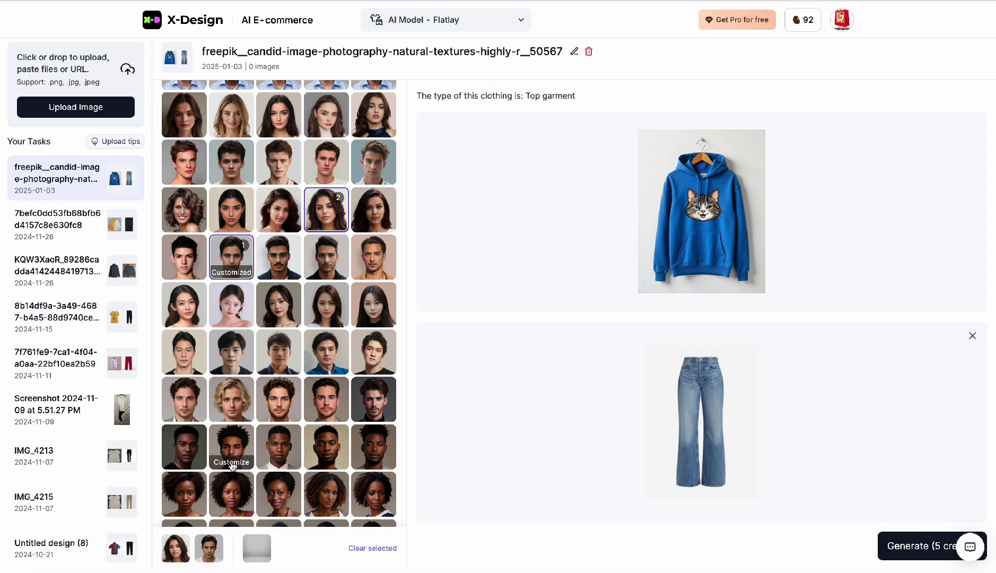
{"action": "scroll", "coordinate": [234, 467], "scroll_direction": "down", "scroll_amount": 10}
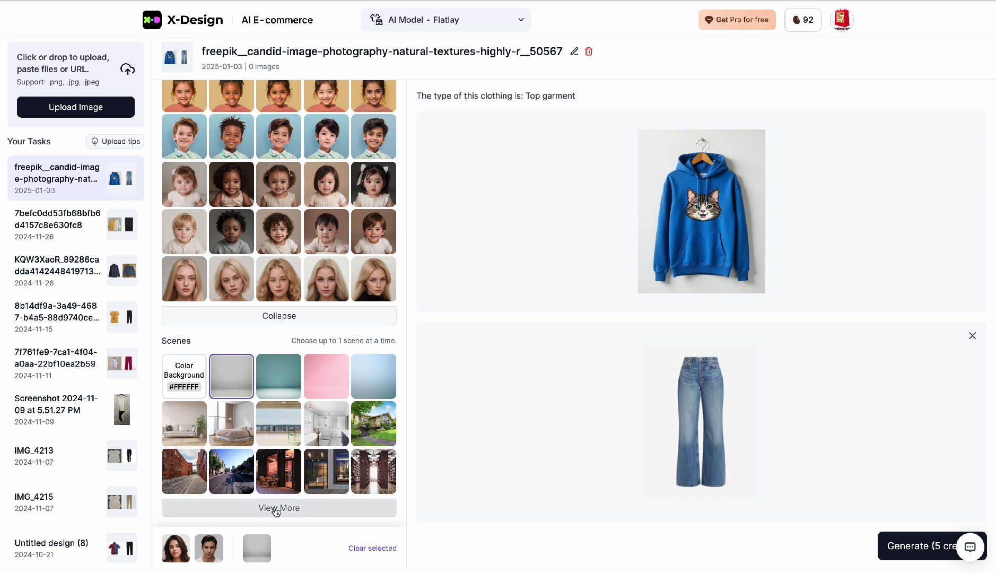
- Choose the Light blue backdrop scene and generate the photos for 5 credits
{"action": "scroll", "coordinate": [340, 505], "scroll_direction": "up", "scroll_amount": 5}
{"action": "scroll", "coordinate": [340, 504], "scroll_direction": "down", "scroll_amount": 7}
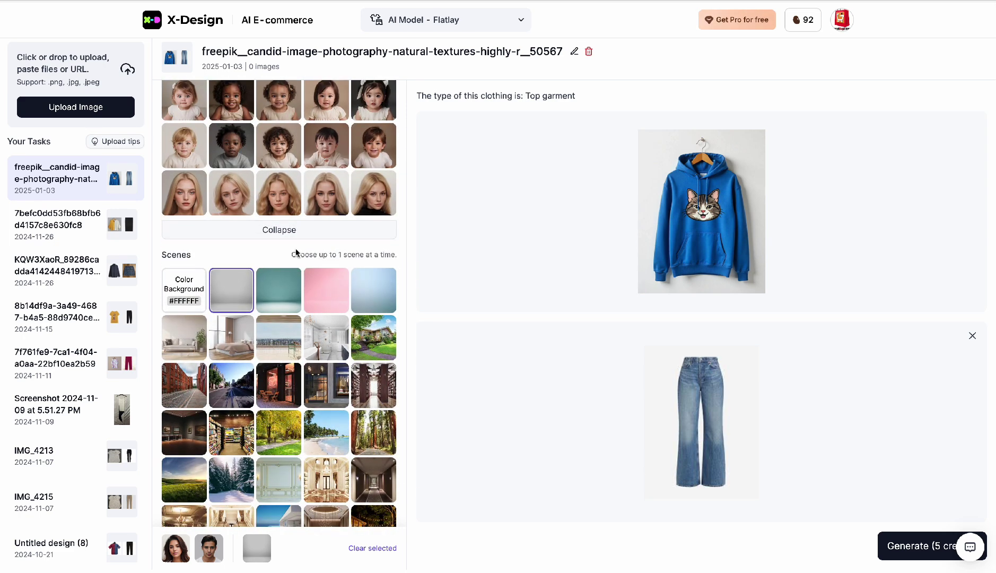
{"action": "left_click", "coordinate": [387, 291]}
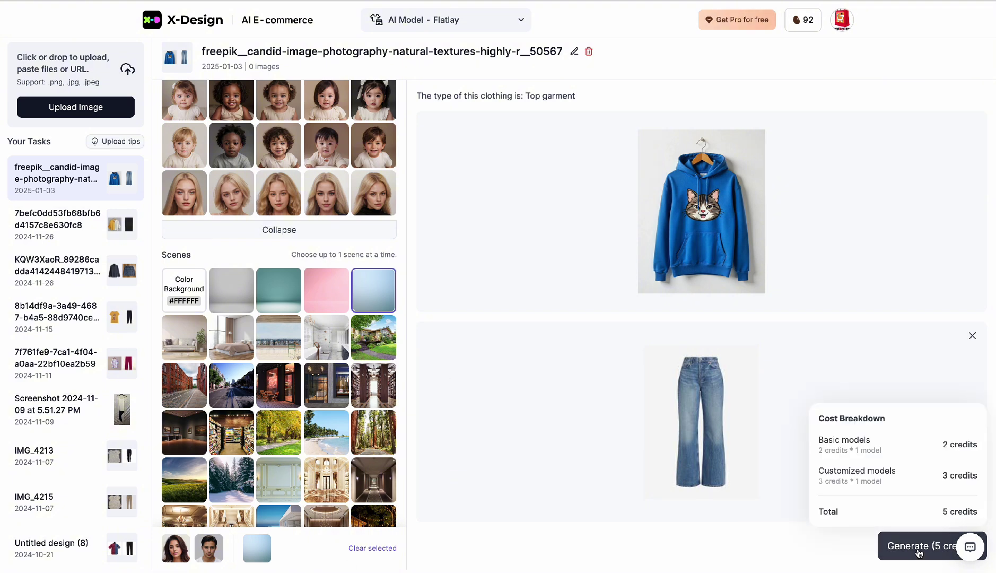
{"action": "left_click", "coordinate": [920, 552]}
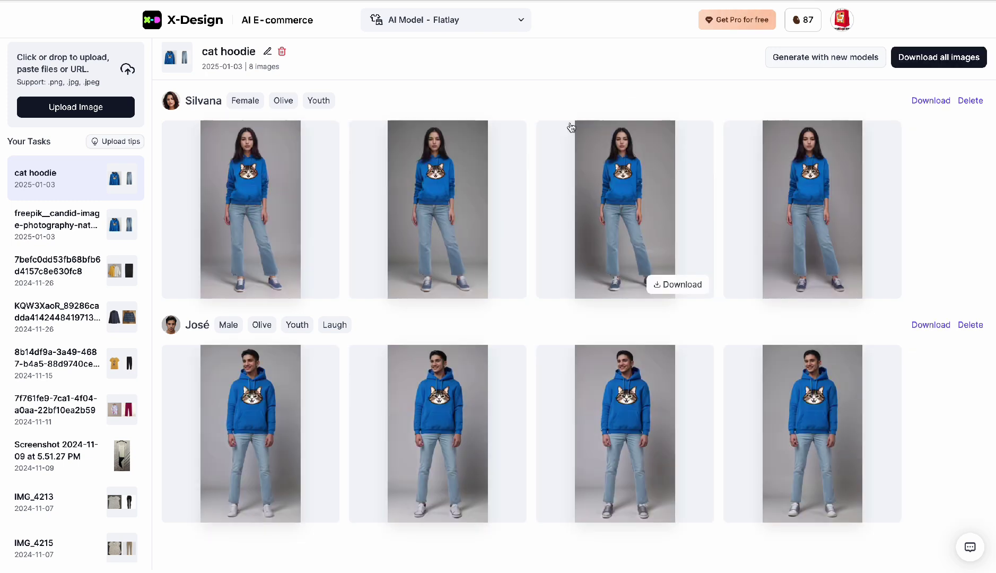
- After the eight images finish, open Silvana's first photo in the viewer
{"action": "mouse_move", "coordinate": [255, 240]}
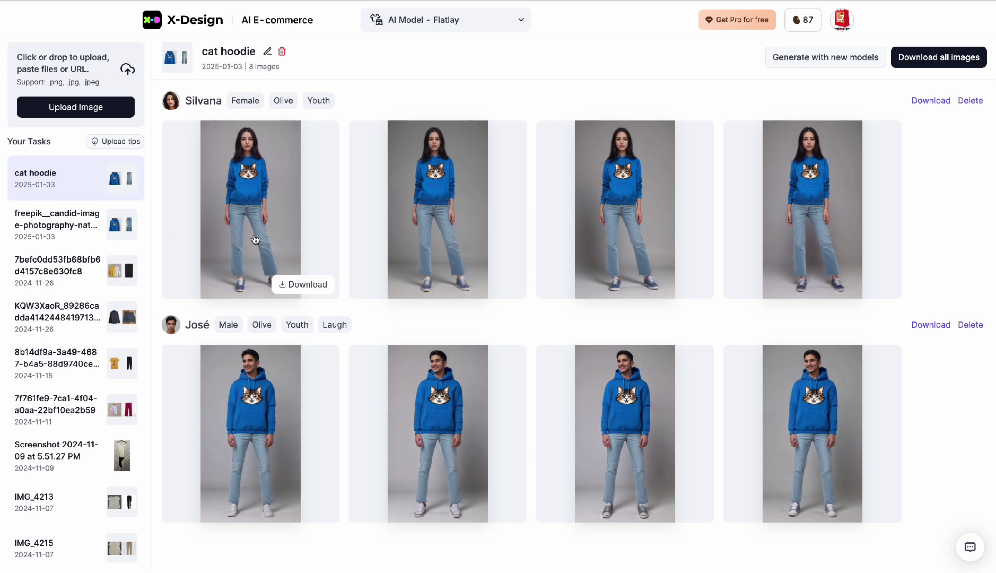
{"action": "left_click", "coordinate": [255, 239]}
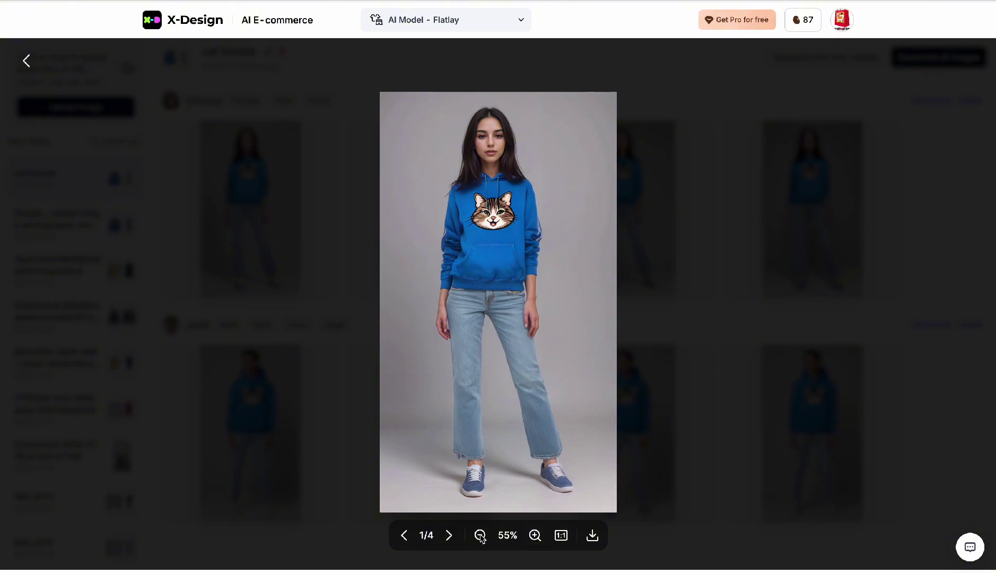
- Flip back and forth through Silvana's four photos, then close the viewer
{"action": "left_click", "coordinate": [448, 536]}
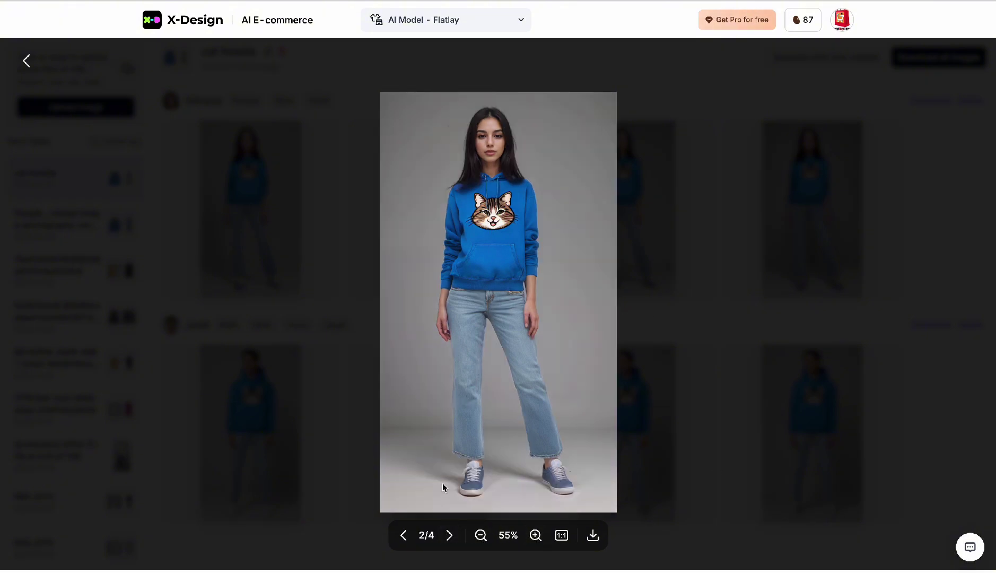
{"action": "left_click", "coordinate": [404, 536]}
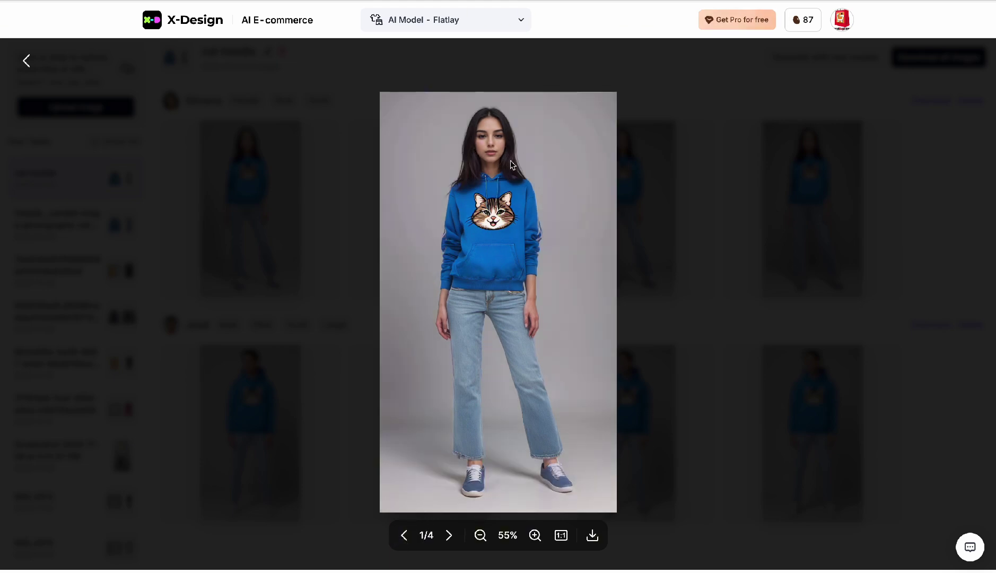
{"action": "left_click", "coordinate": [449, 536]}
{"action": "left_click", "coordinate": [449, 536]}
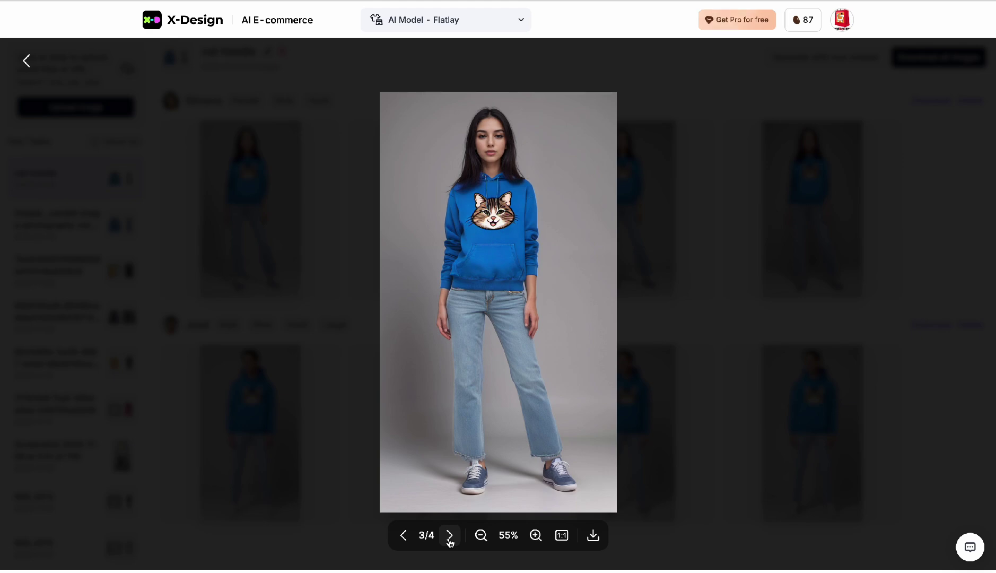
{"action": "left_click", "coordinate": [449, 536]}
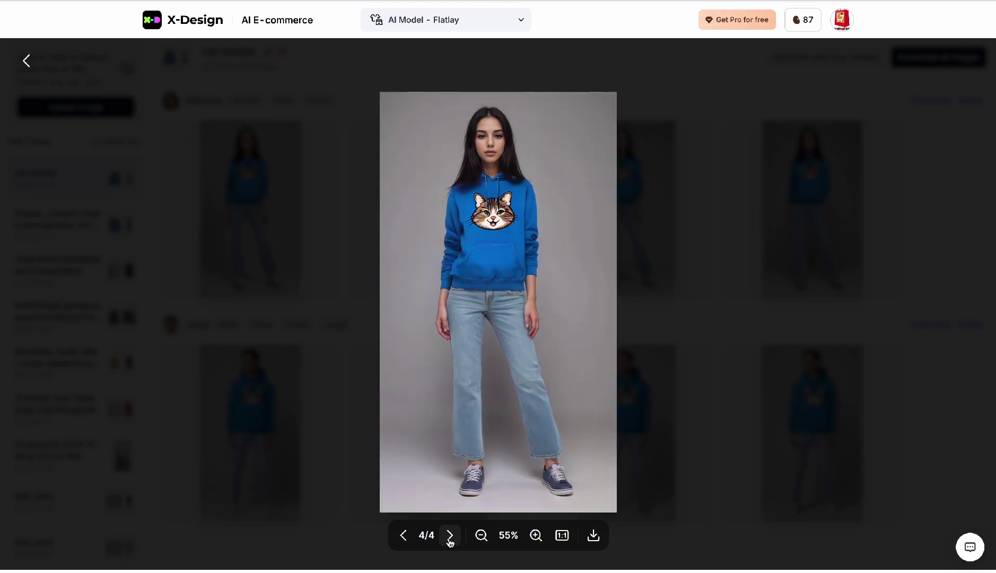
{"action": "left_click", "coordinate": [450, 537]}
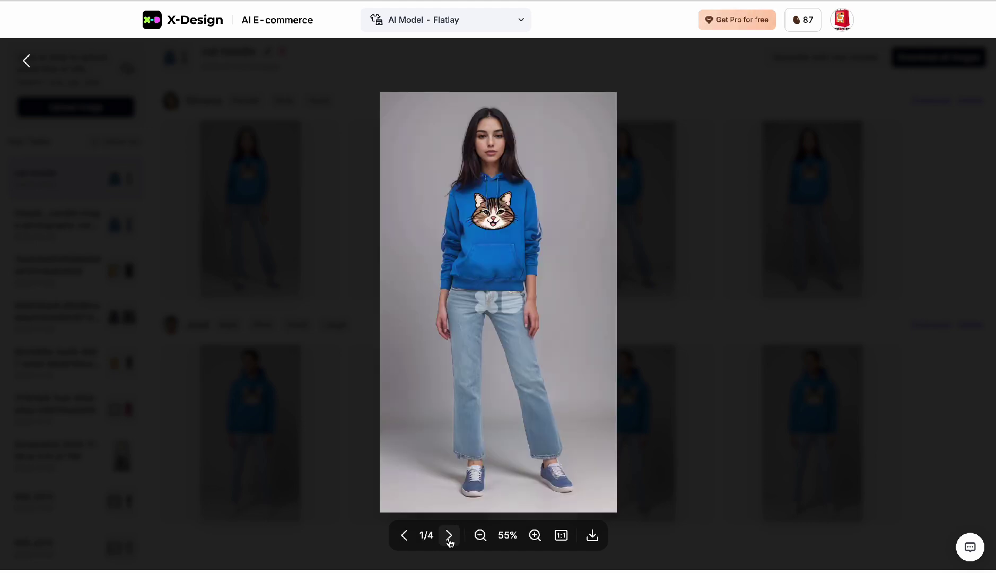
{"action": "left_click", "coordinate": [450, 536]}
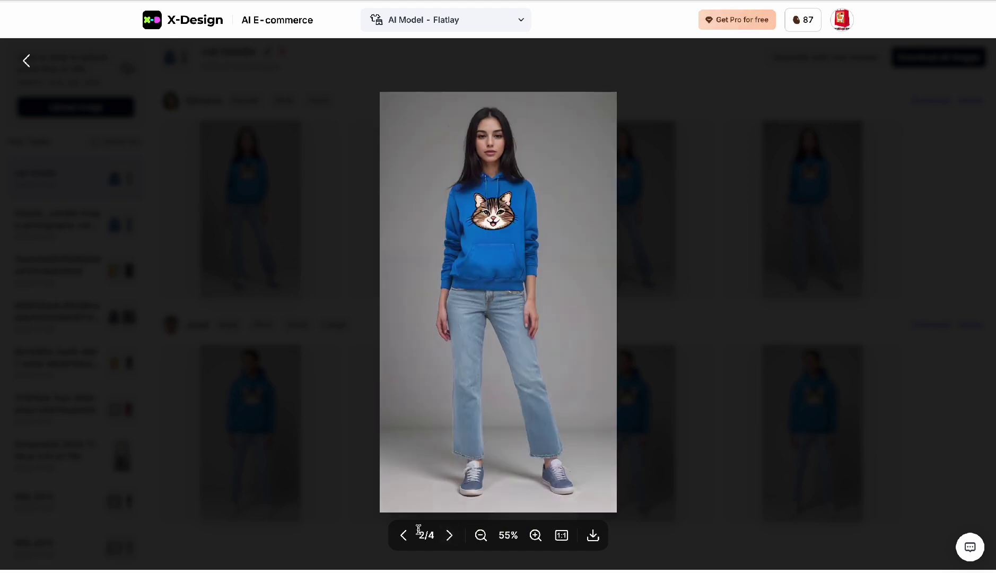
{"action": "left_click", "coordinate": [405, 537]}
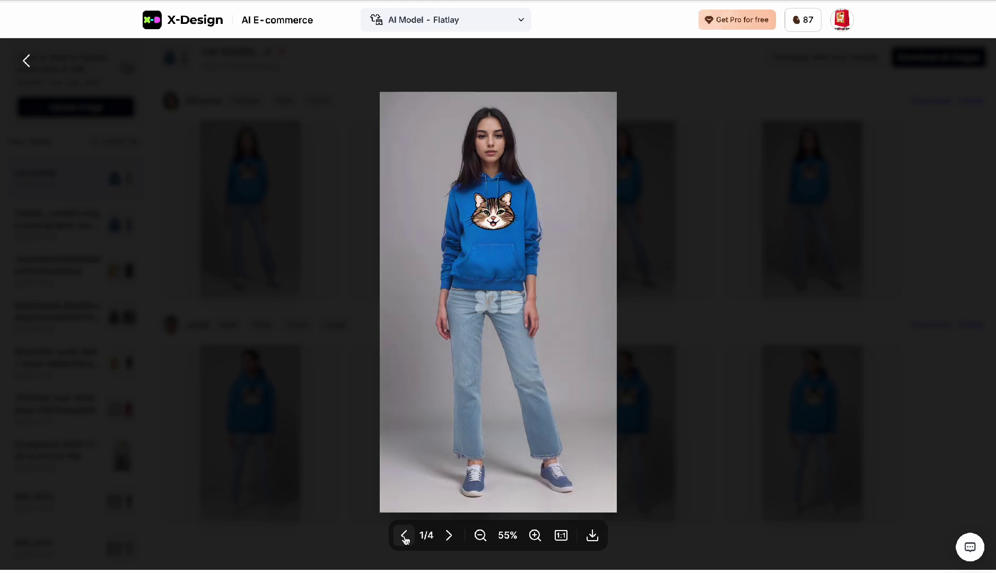
{"action": "left_click", "coordinate": [449, 537]}
{"action": "left_click", "coordinate": [449, 537]}
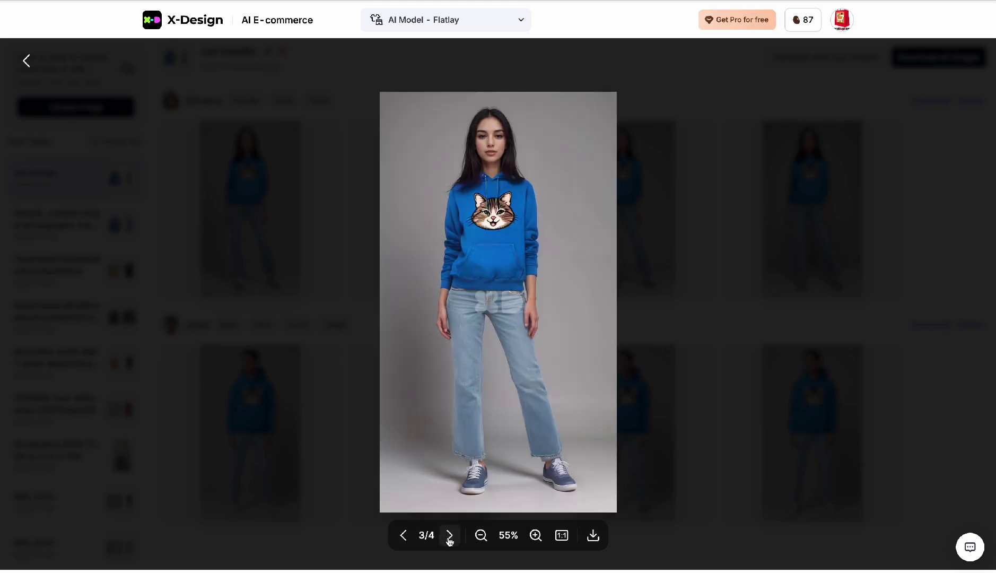
{"action": "left_click", "coordinate": [707, 311]}
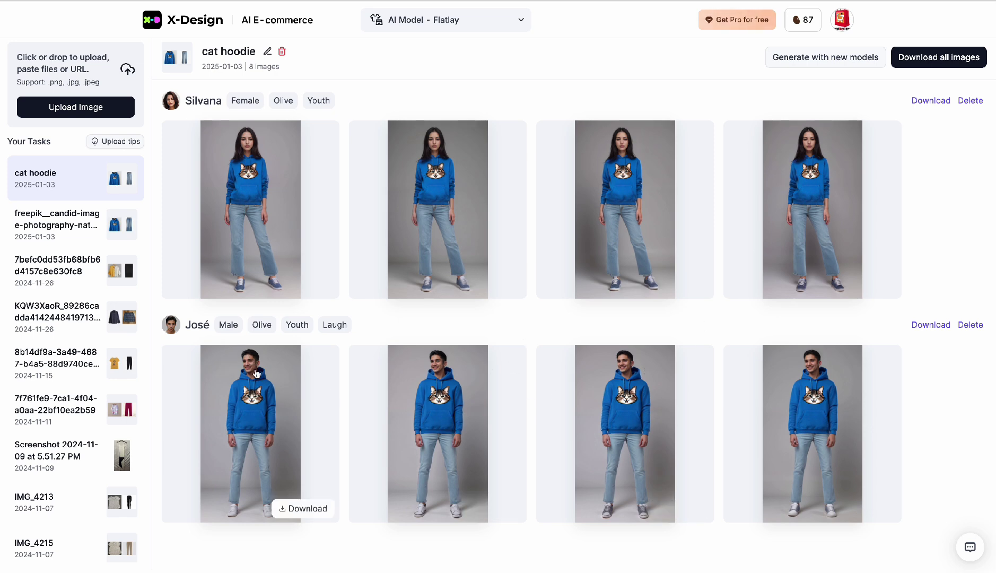
- Open José's first photo, zoom in, and flip through to his fourth photo
{"action": "left_click", "coordinate": [255, 374]}
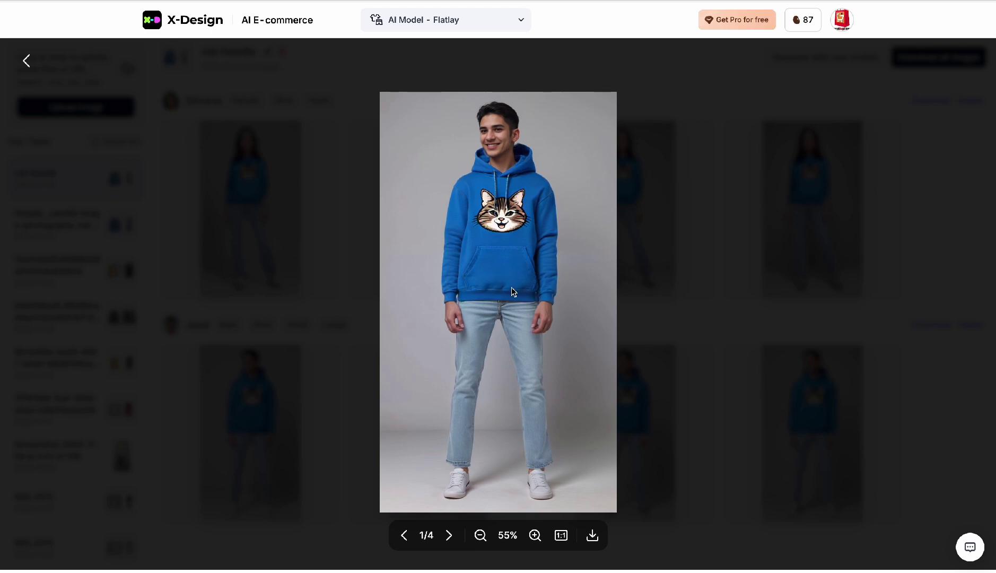
{"action": "scroll", "coordinate": [527, 232], "scroll_direction": "up", "scroll_amount": 5}
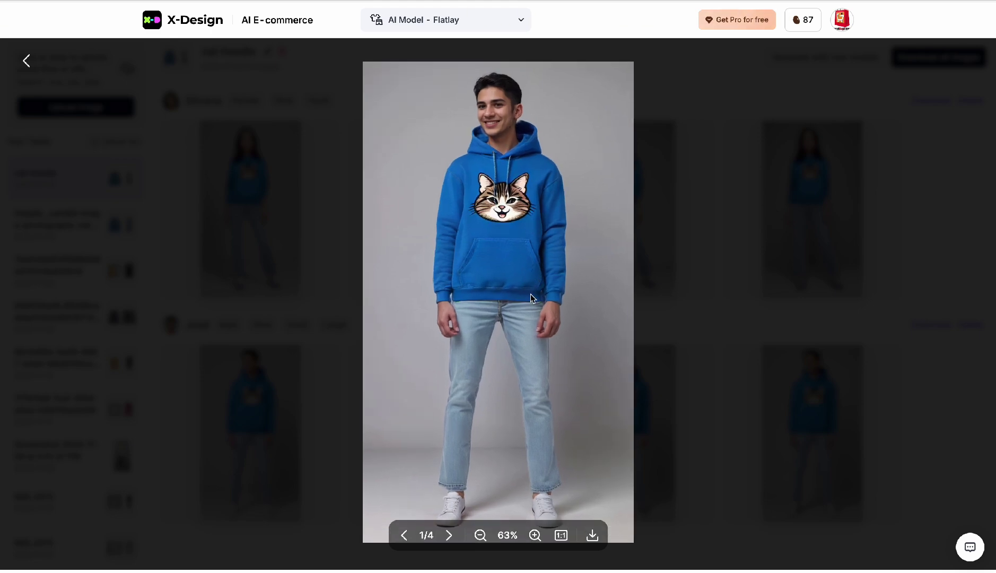
{"action": "scroll", "coordinate": [531, 296], "scroll_direction": "up", "scroll_amount": 2}
{"action": "scroll", "coordinate": [531, 296], "scroll_direction": "down", "scroll_amount": 6}
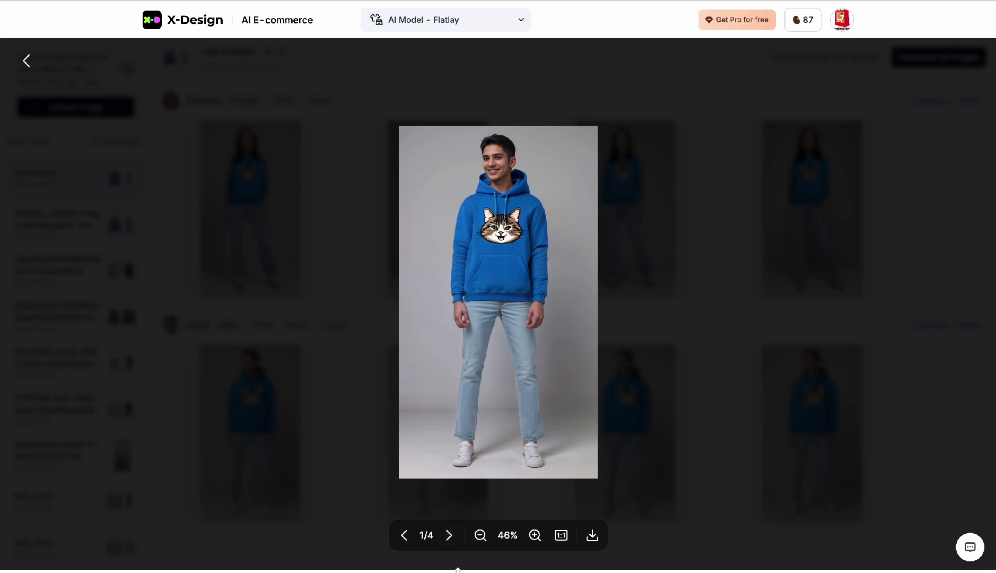
{"action": "left_click", "coordinate": [450, 536]}
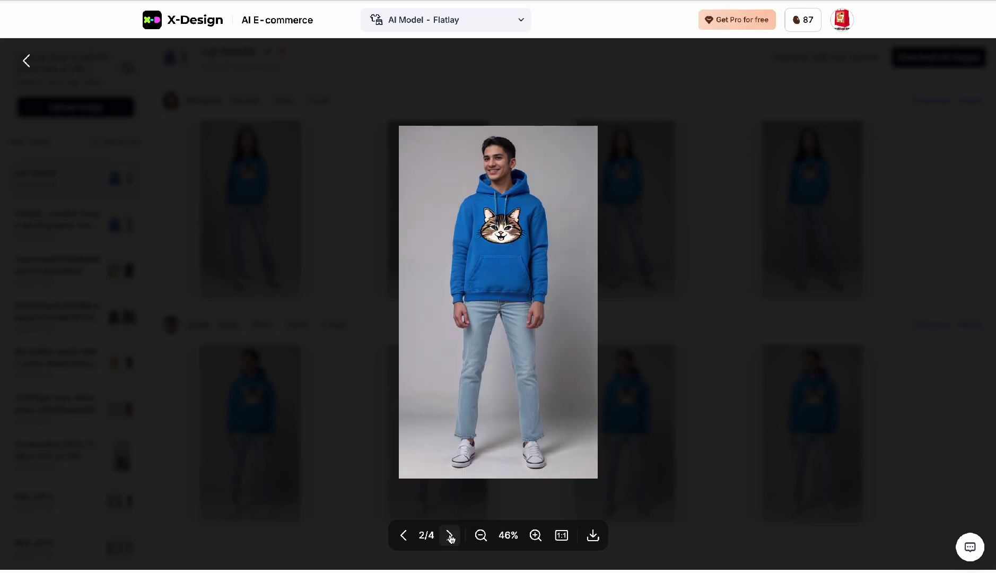
{"action": "left_click", "coordinate": [404, 535]}
{"action": "left_click", "coordinate": [448, 537]}
{"action": "left_click", "coordinate": [450, 537]}
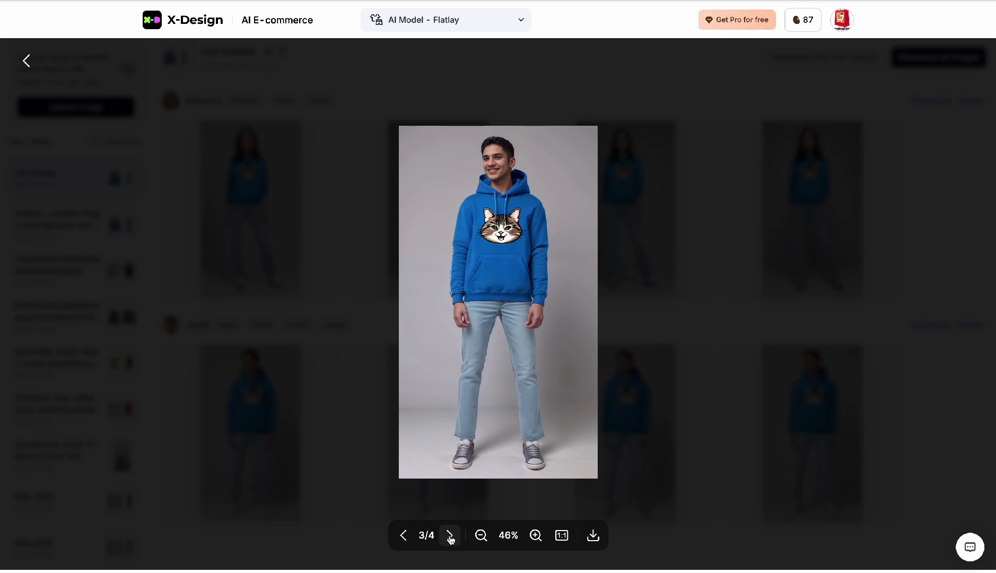
{"action": "left_click", "coordinate": [451, 537]}
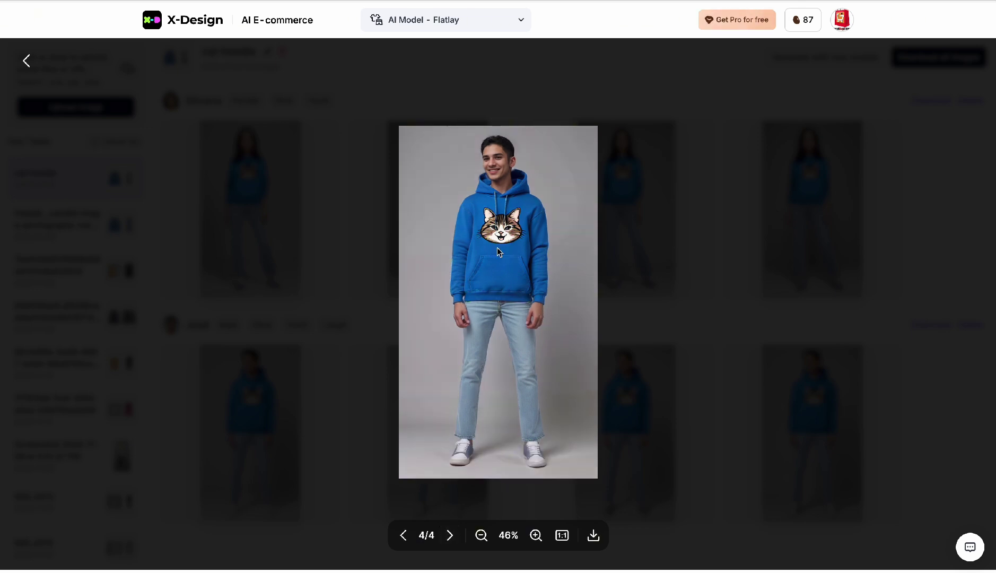
- Step back through José's photos, return to the fourth, and download it as a PNG
{"action": "left_click", "coordinate": [404, 535]}
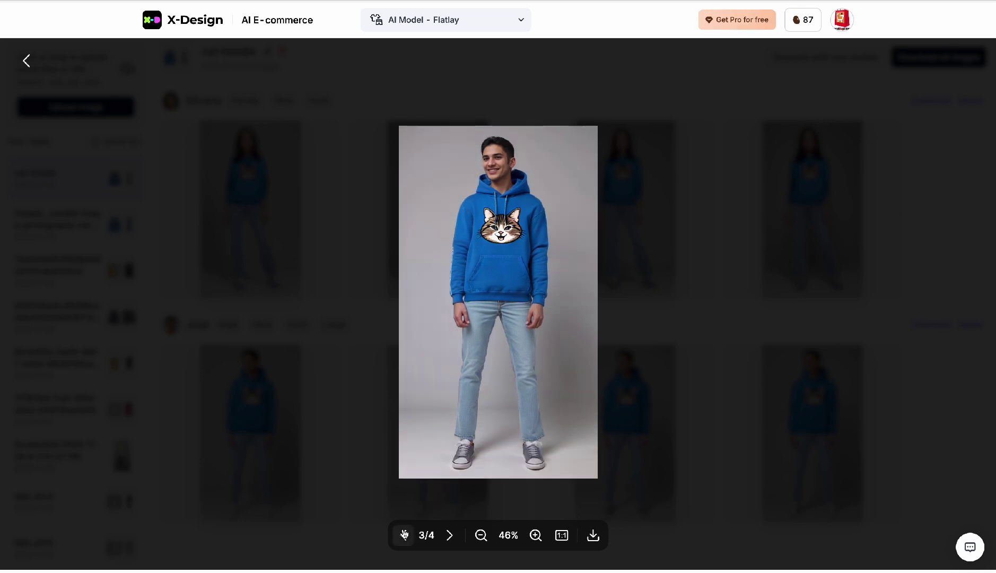
{"action": "left_click", "coordinate": [405, 535]}
{"action": "left_click", "coordinate": [404, 536]}
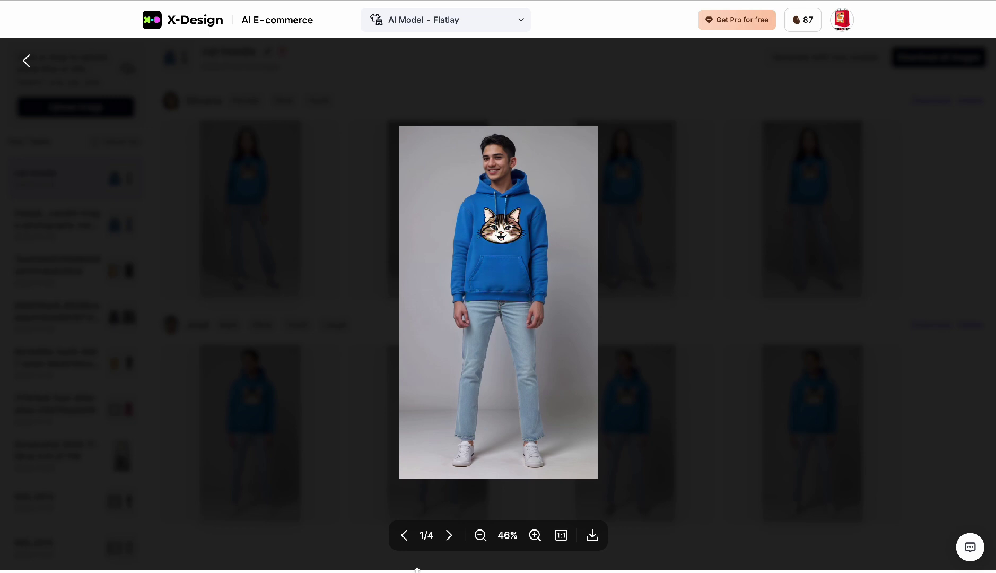
{"action": "left_click", "coordinate": [449, 536]}
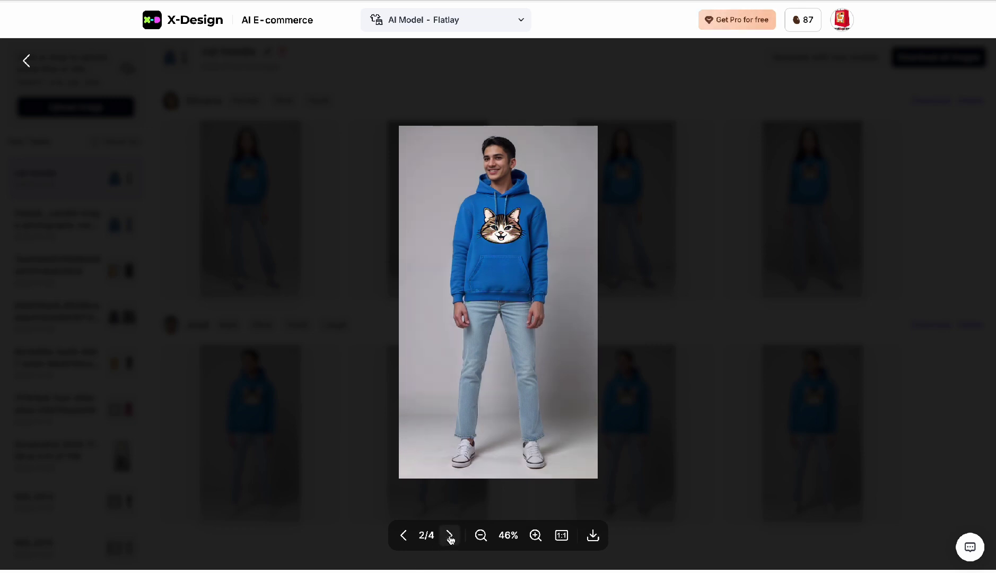
{"action": "left_click", "coordinate": [450, 536]}
{"action": "left_click", "coordinate": [450, 536]}
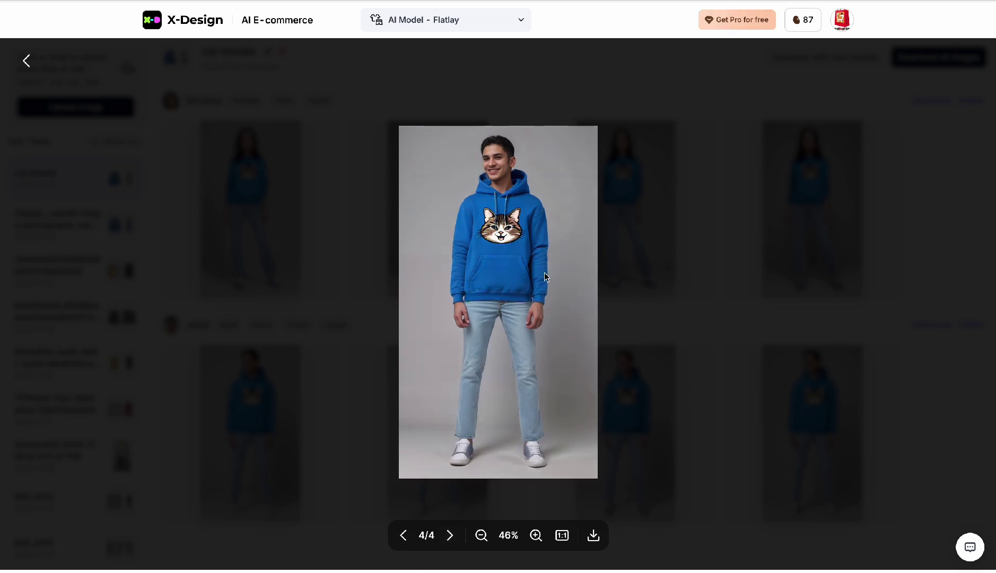
{"action": "left_click", "coordinate": [595, 538]}
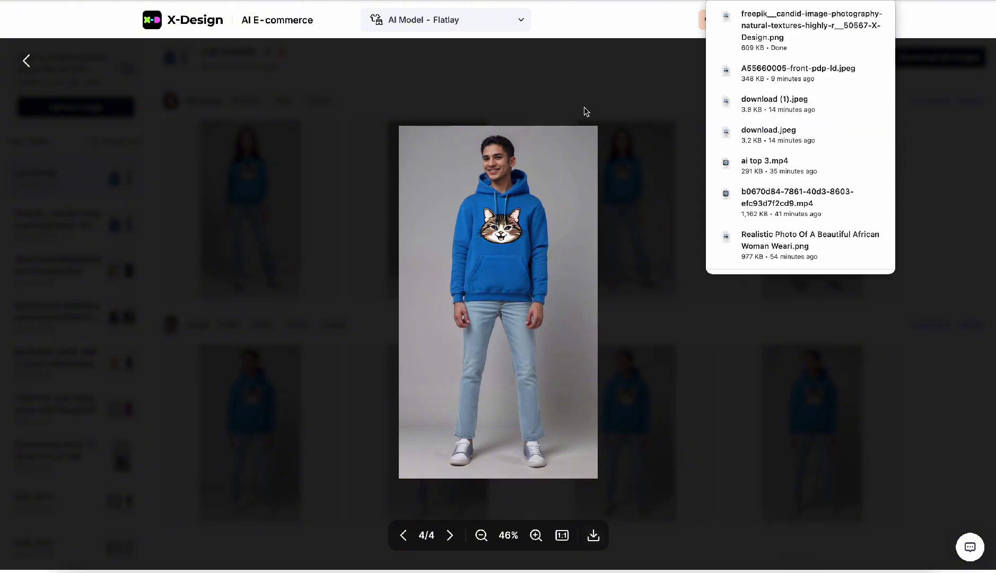
- Page through Silvana's four model photos full size, ending on her fourth photo
{"action": "left_click", "coordinate": [587, 81]}
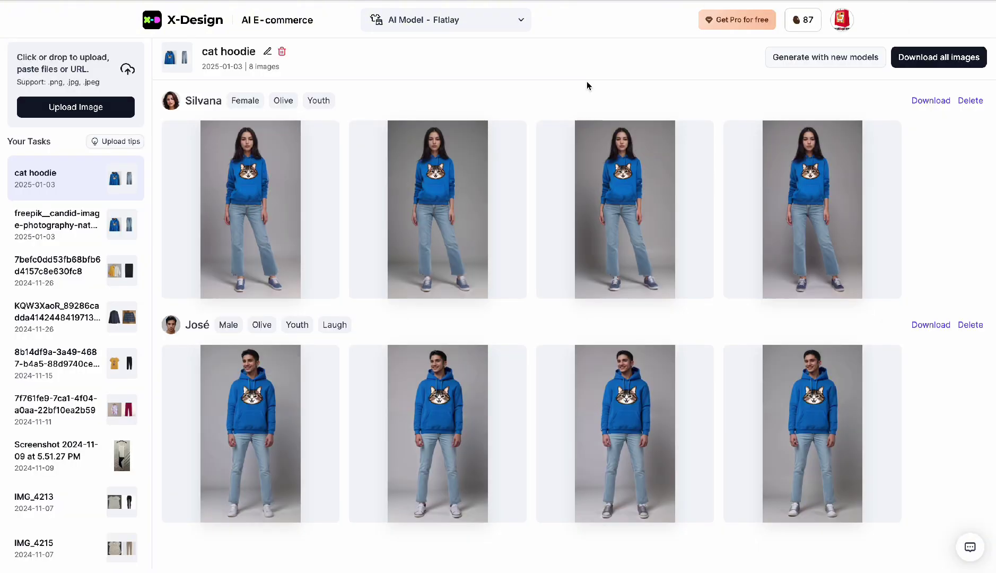
{"action": "left_click", "coordinate": [274, 231]}
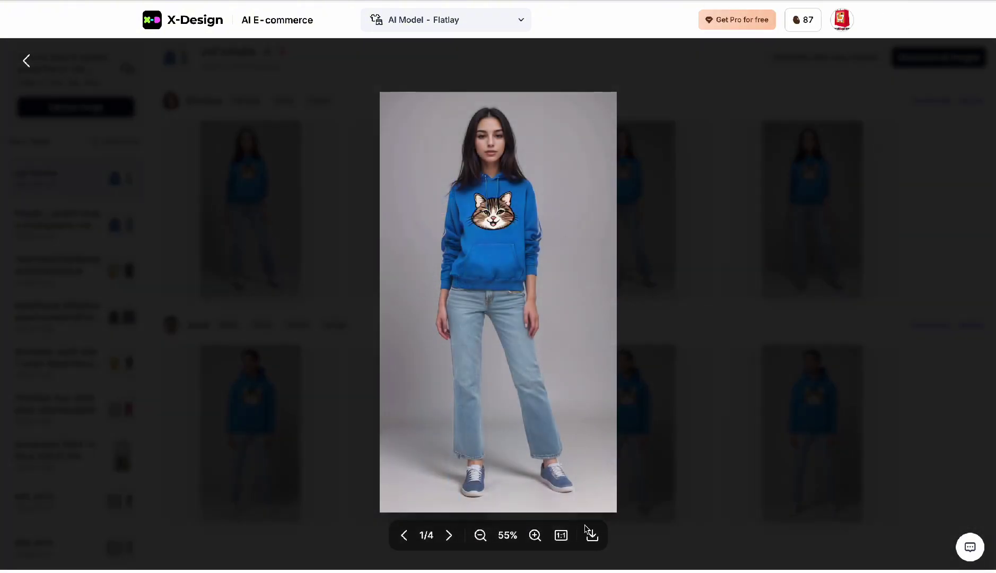
{"action": "left_click", "coordinate": [451, 536]}
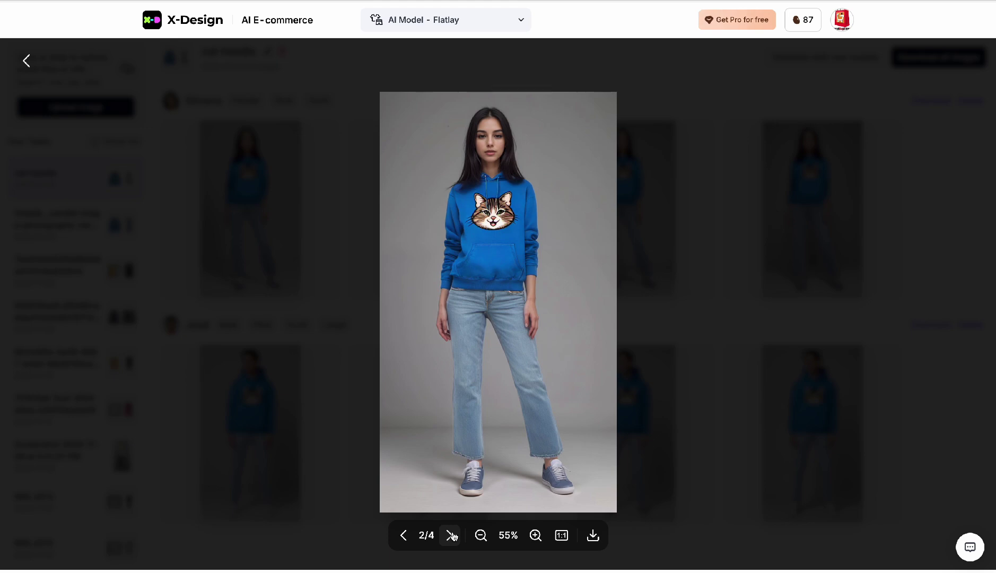
{"action": "left_click", "coordinate": [451, 535]}
{"action": "left_click", "coordinate": [451, 535]}
{"action": "left_click", "coordinate": [404, 537]}
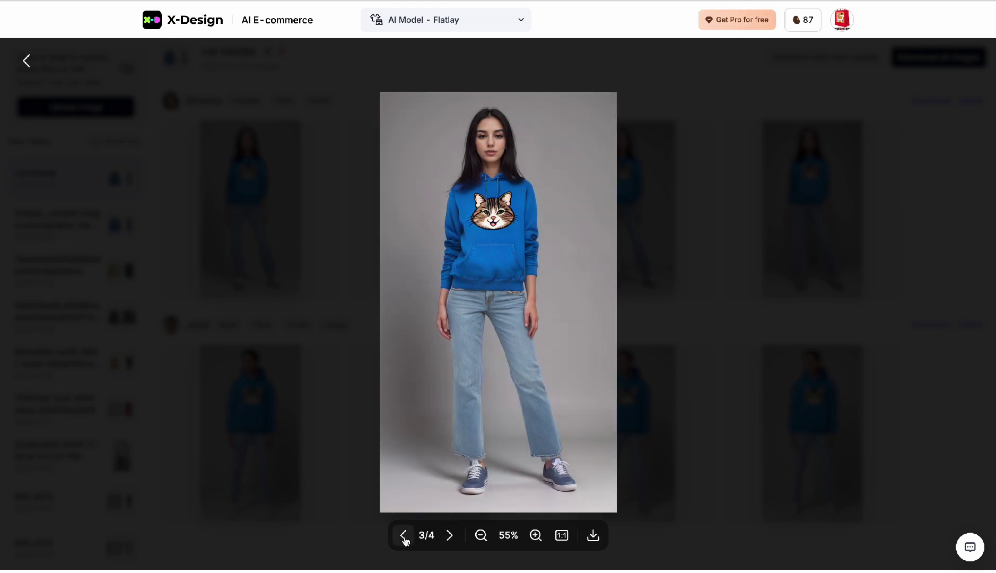
{"action": "left_click", "coordinate": [403, 536]}
{"action": "left_click", "coordinate": [450, 535]}
{"action": "left_click", "coordinate": [450, 535]}
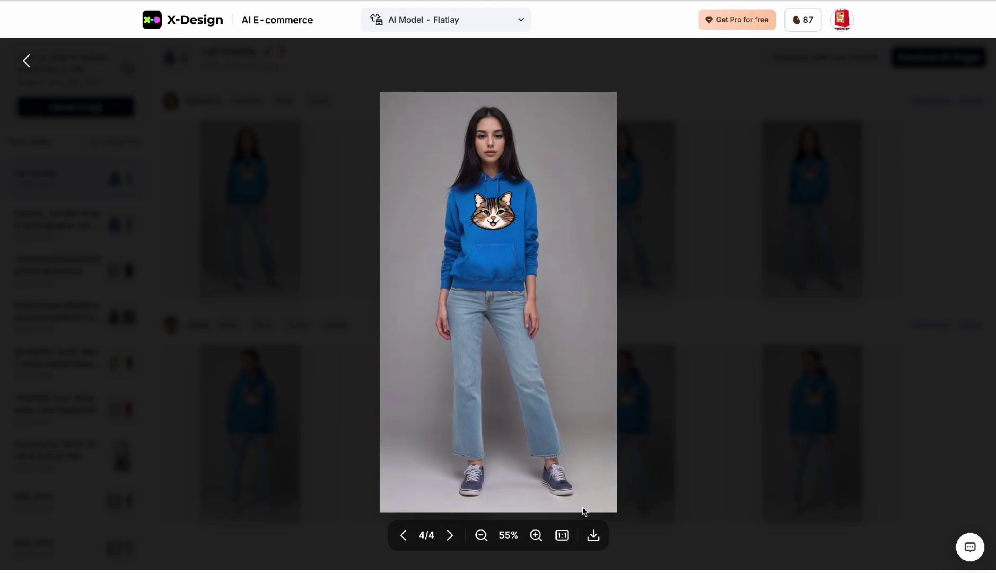
- Download Silvana's fourth photo, then preview the original blue cat hoodie flat-lay image
{"action": "left_click", "coordinate": [594, 535]}
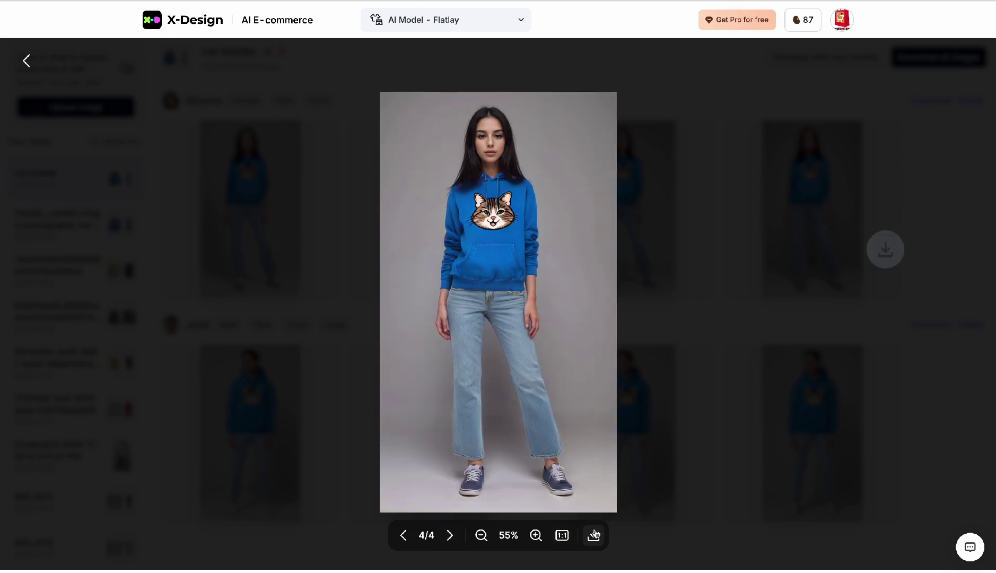
{"action": "left_click", "coordinate": [696, 152]}
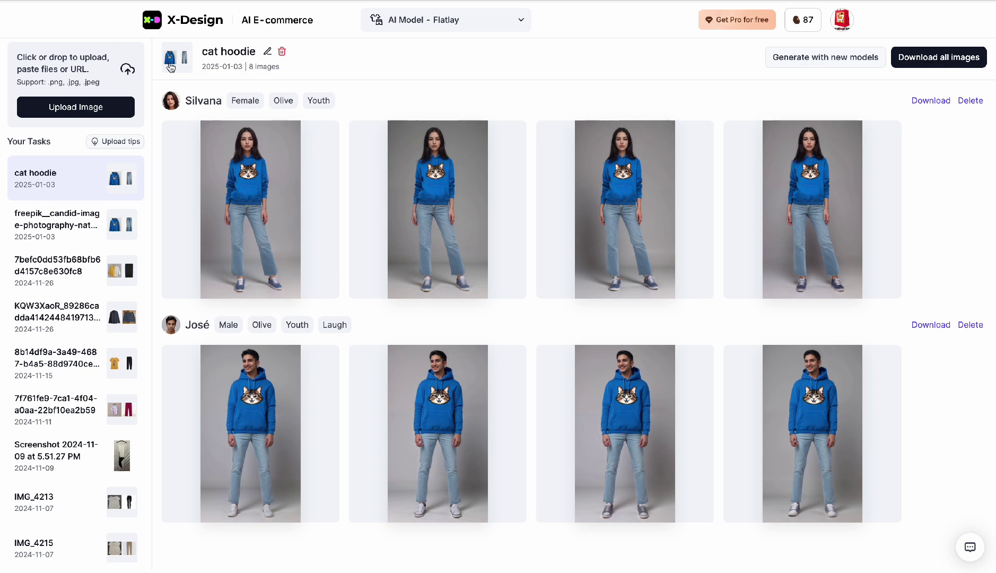
{"action": "left_click", "coordinate": [171, 68]}
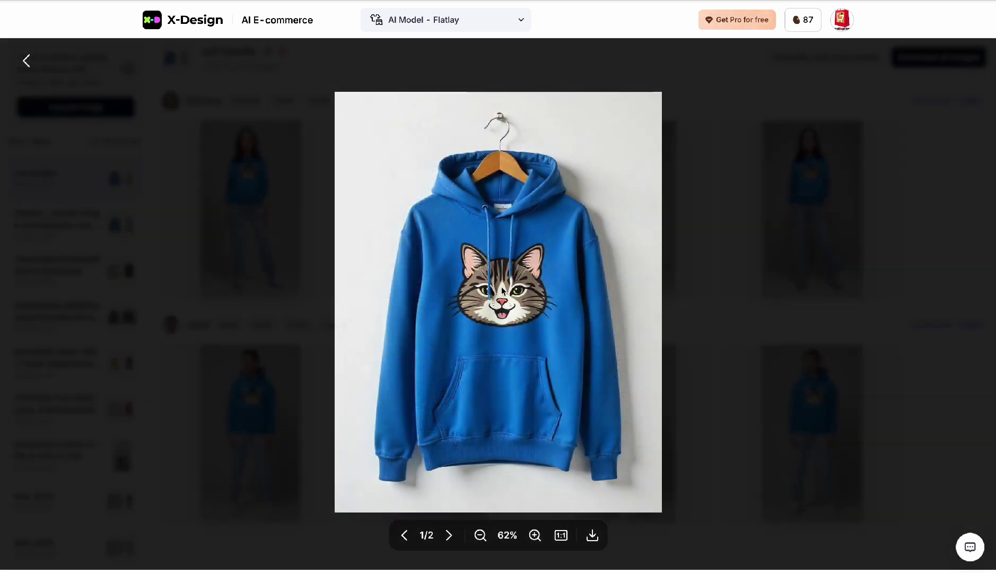